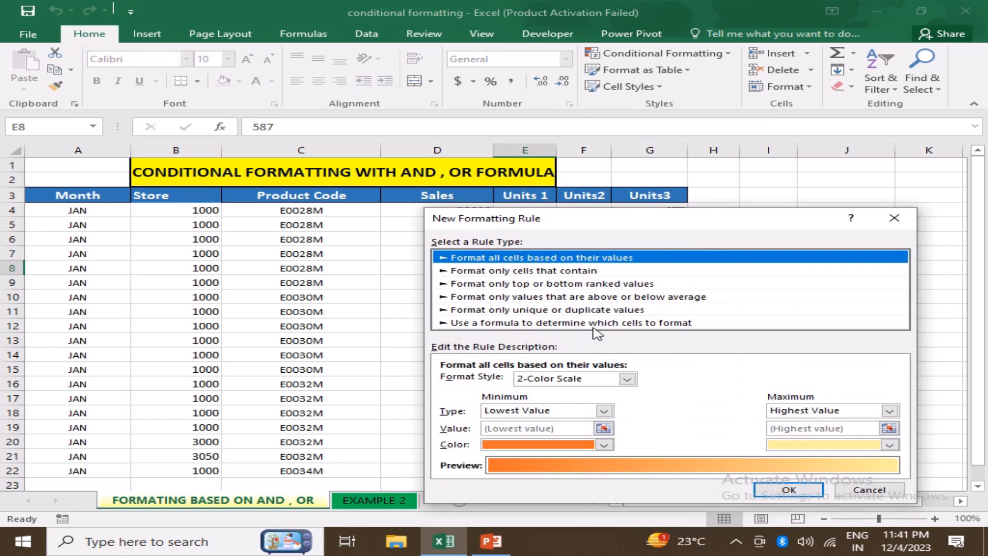
left_click(593, 324)
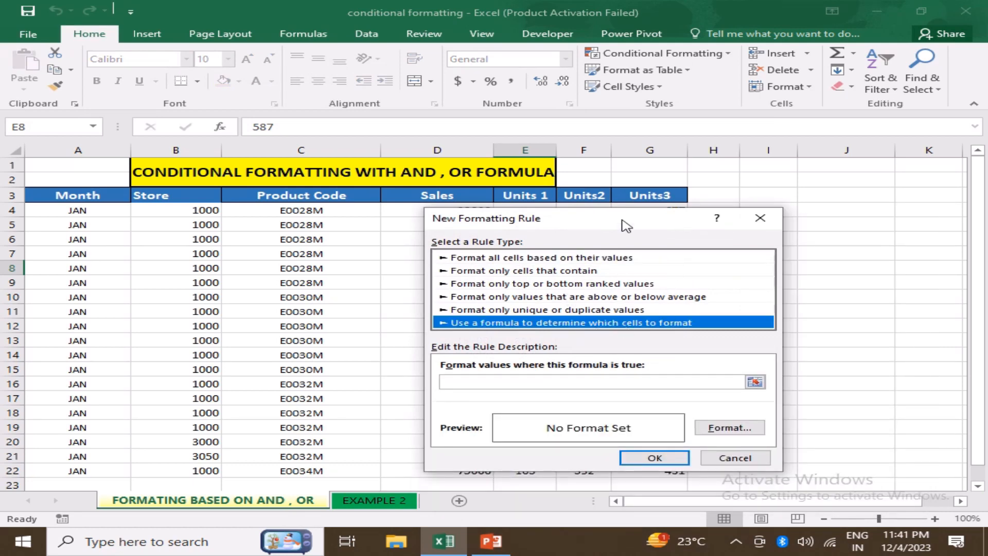
left_click_drag(628, 215, 825, 141)
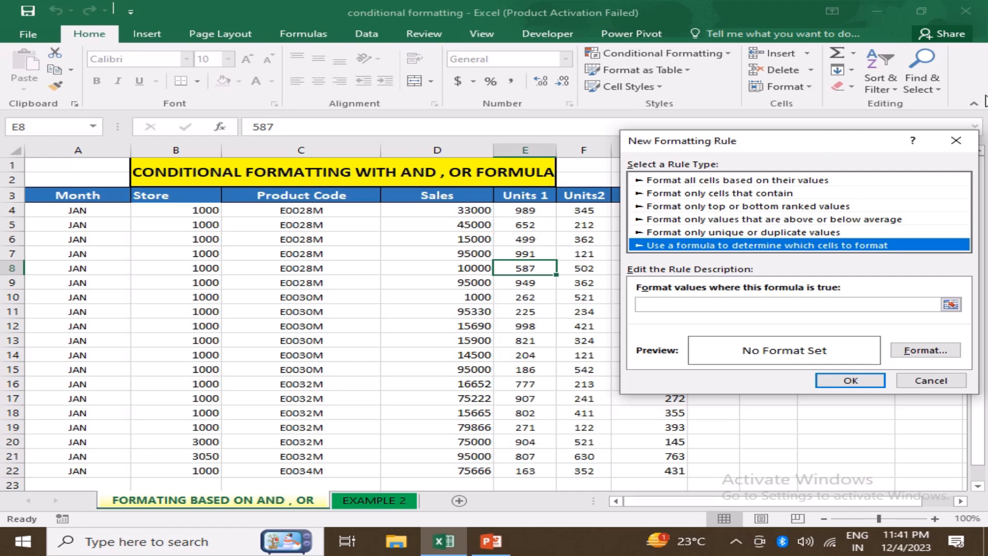
left_click(955, 141)
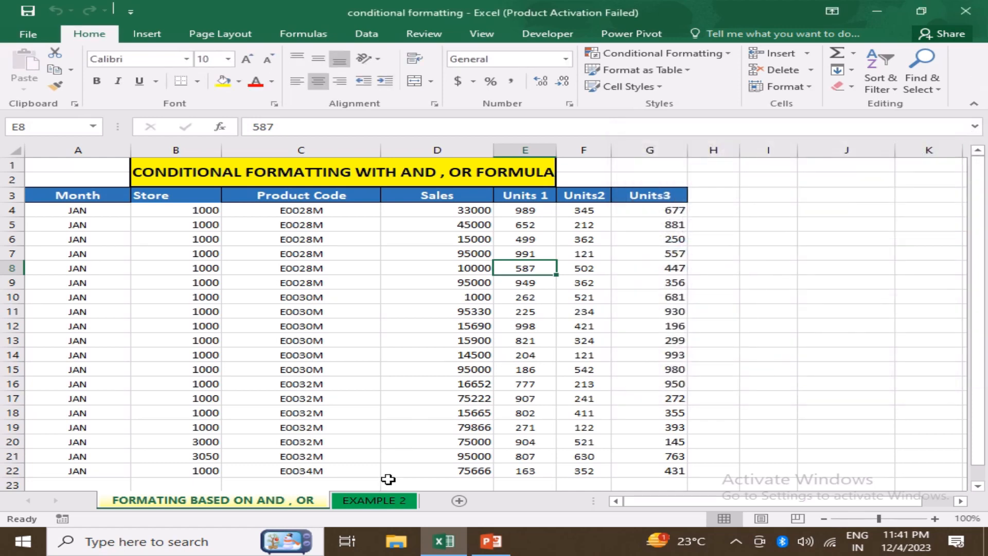
Switch to the EXAMPLE 2 sheet and examine the incentive, bonus and TA criteria in O6:Q7.
left_click(393, 500)
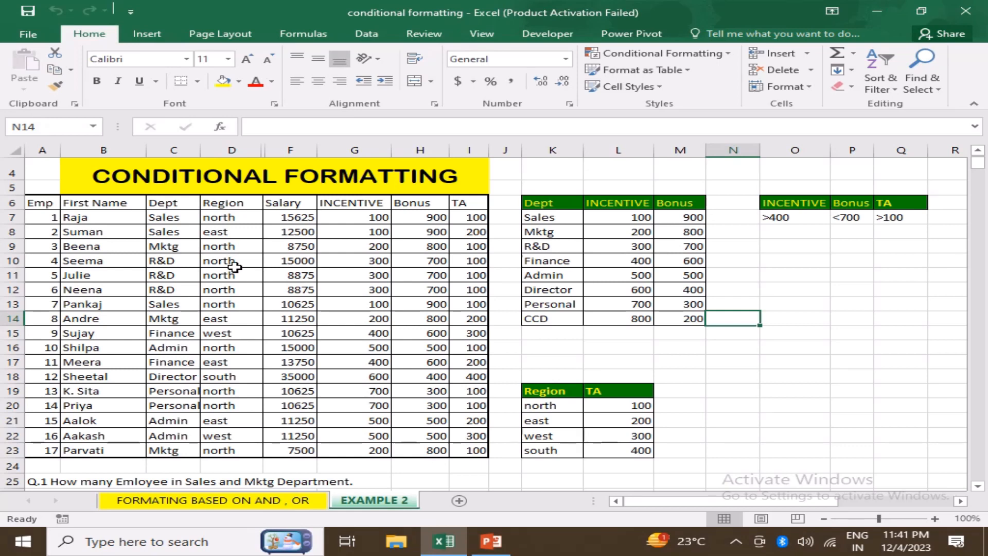
left_click(353, 180)
left_click(541, 187)
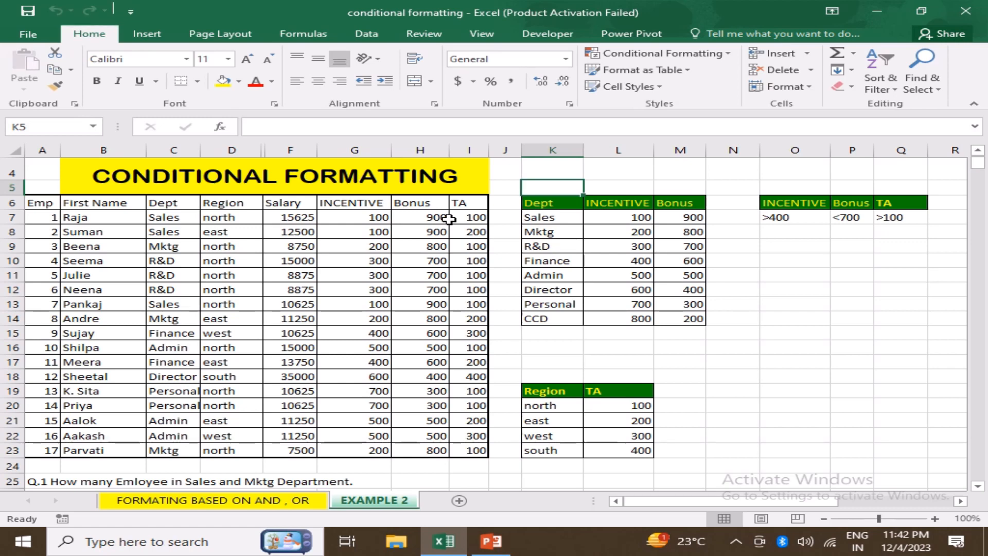
left_click_drag(796, 203, 907, 218)
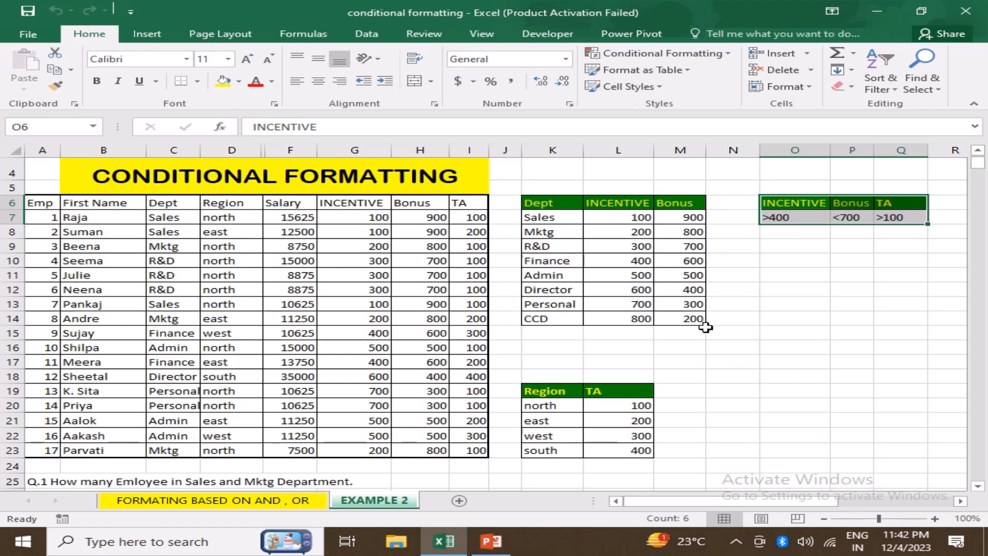
left_click(762, 345)
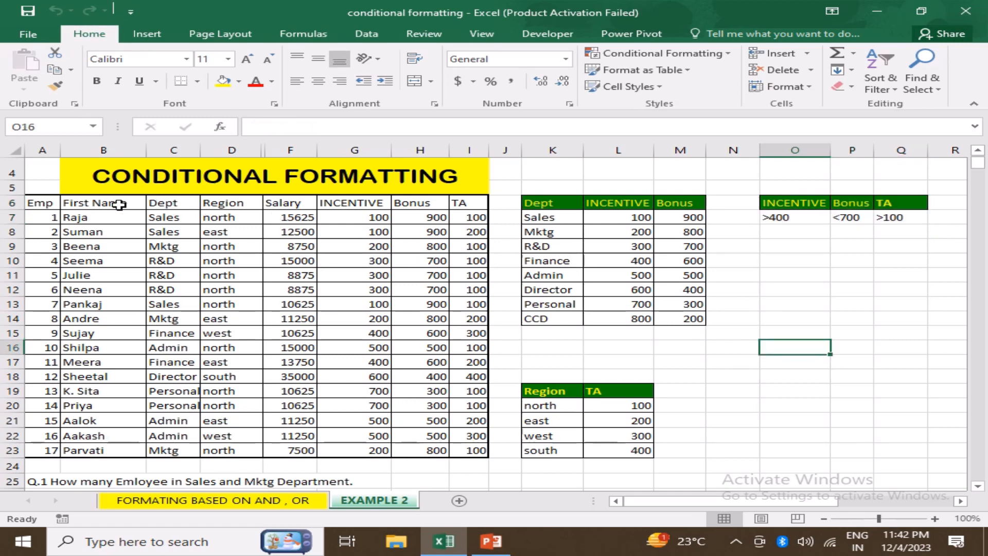
Start a new formula-based conditional formatting rule for the first names in B7:B23.
left_click_drag(137, 203, 137, 454)
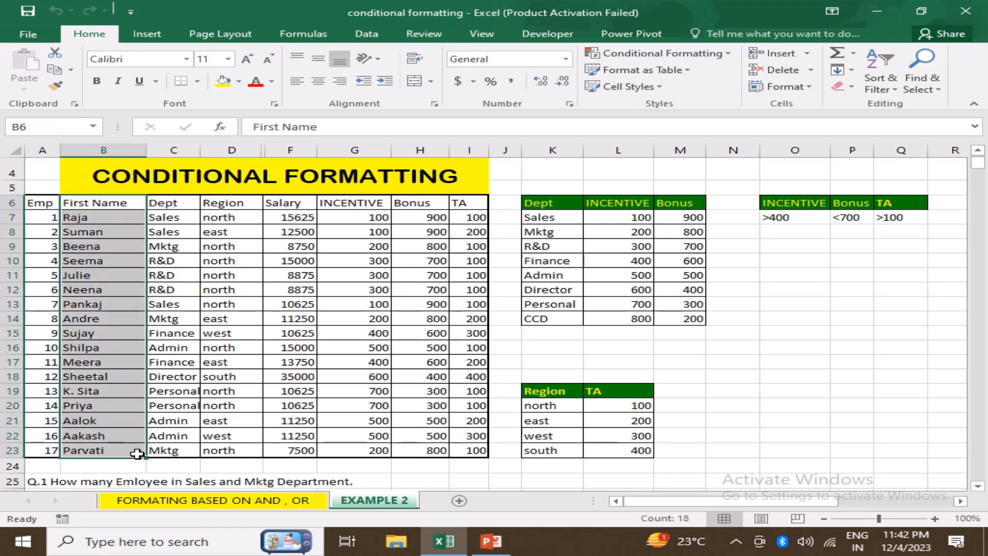
left_click(197, 237)
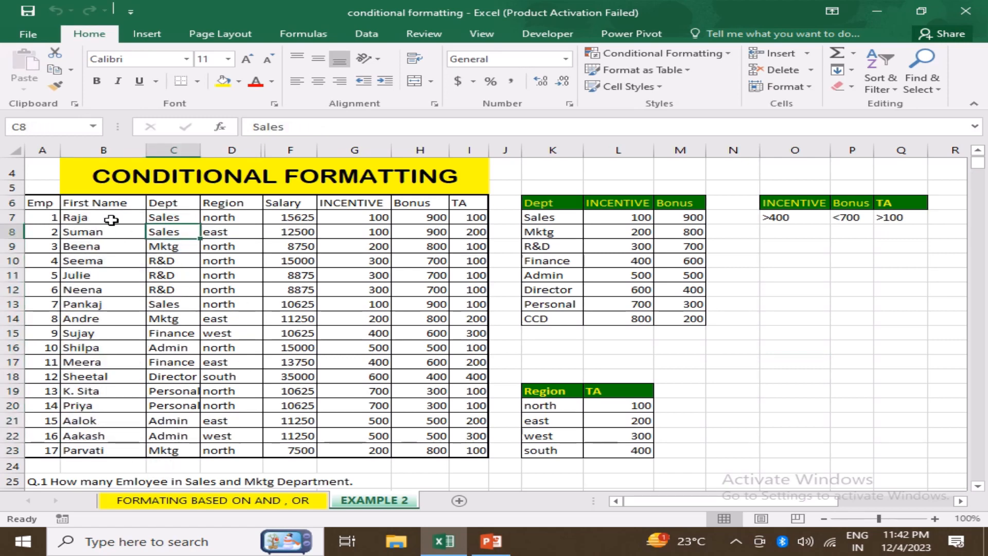
left_click_drag(109, 219, 108, 453)
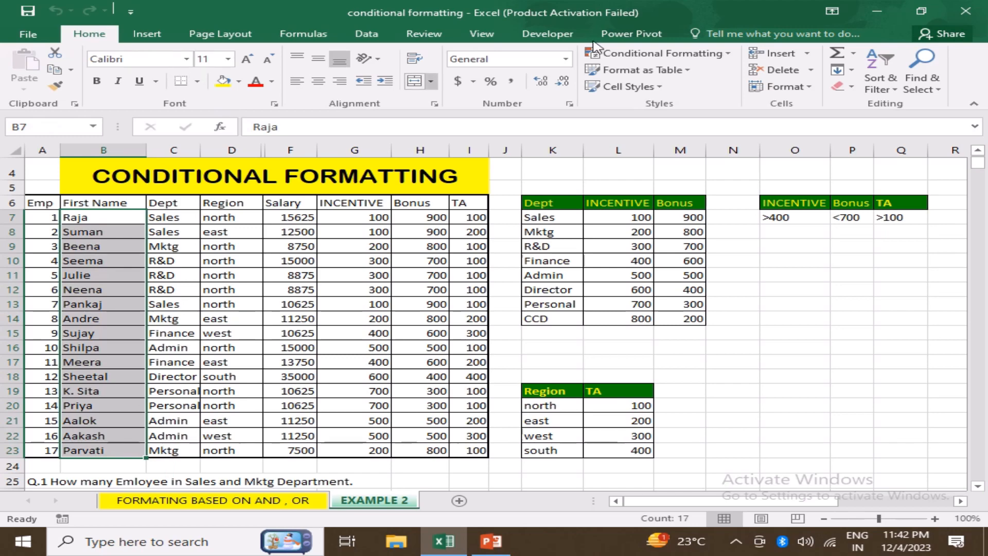
left_click(712, 55)
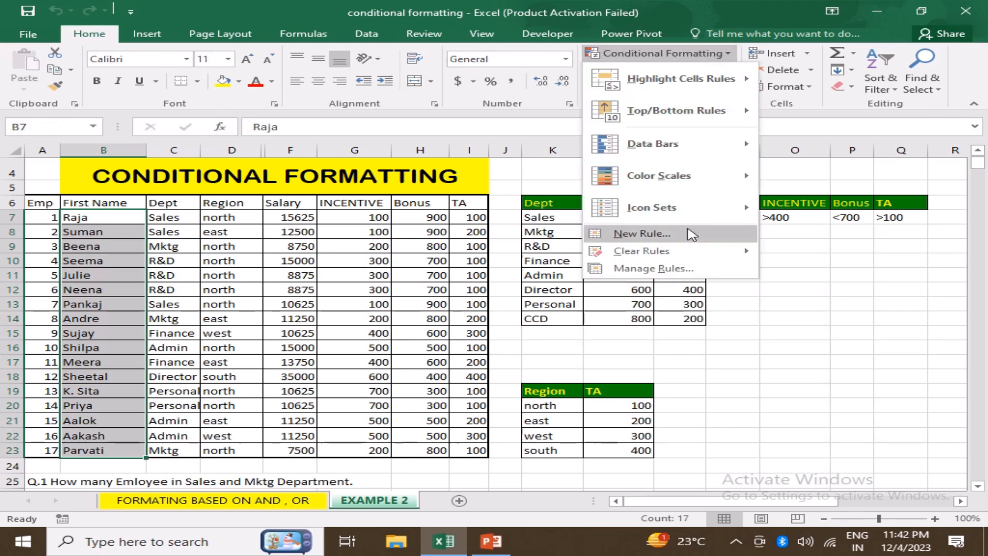
left_click(692, 235)
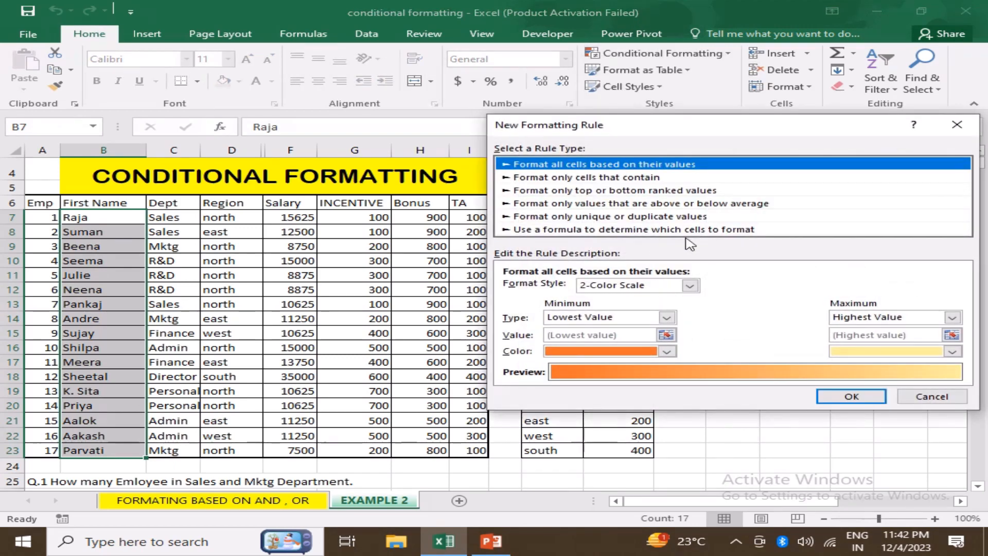
left_click(674, 230)
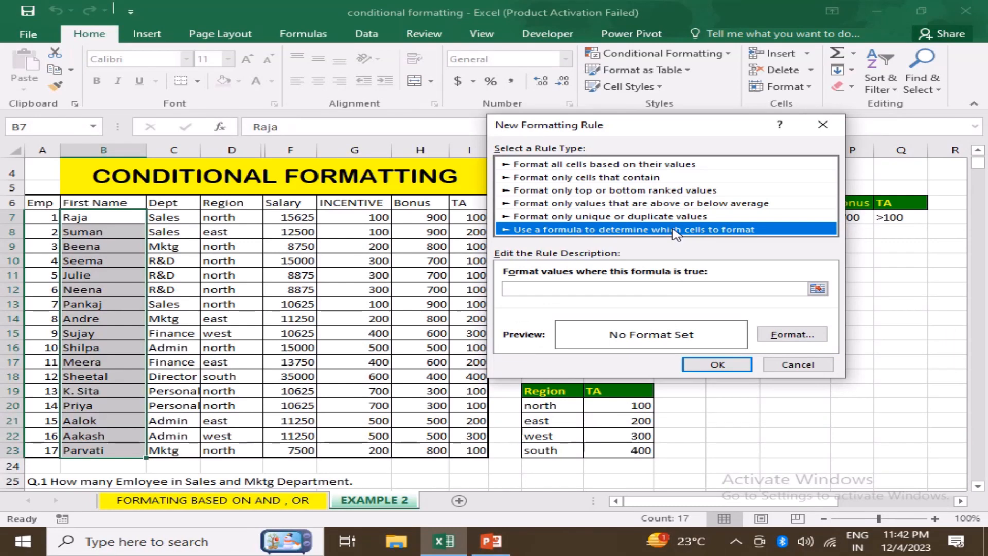
Begin the rule's formula as an AND function with the incentive condition $G7>400, keeping only the column absolute.
left_click(621, 287)
type("=")
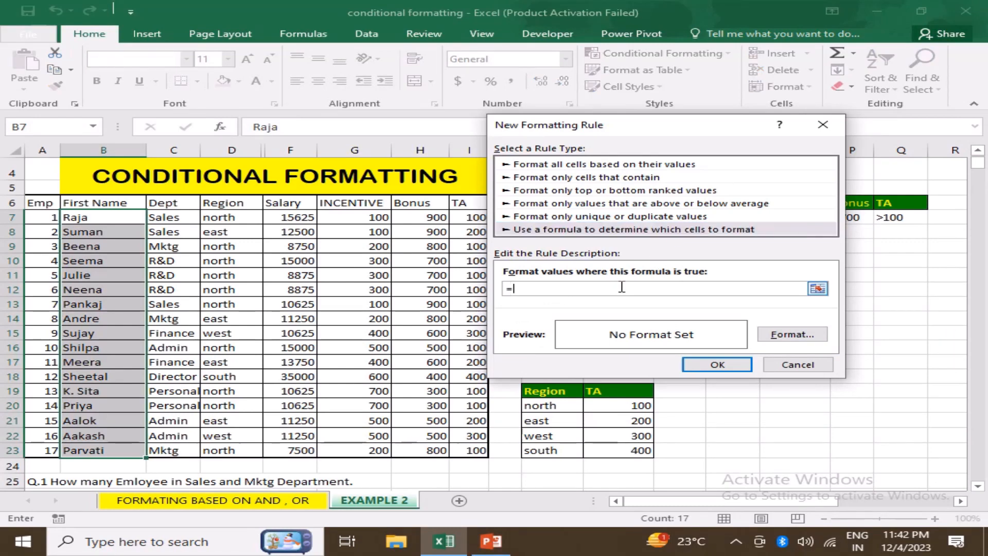
type("AND(")
mouse_move(672, 127)
left_mouse_down()
mouse_move(582, 115)
mouse_move(554, 122)
mouse_move(665, 133)
left_mouse_up()
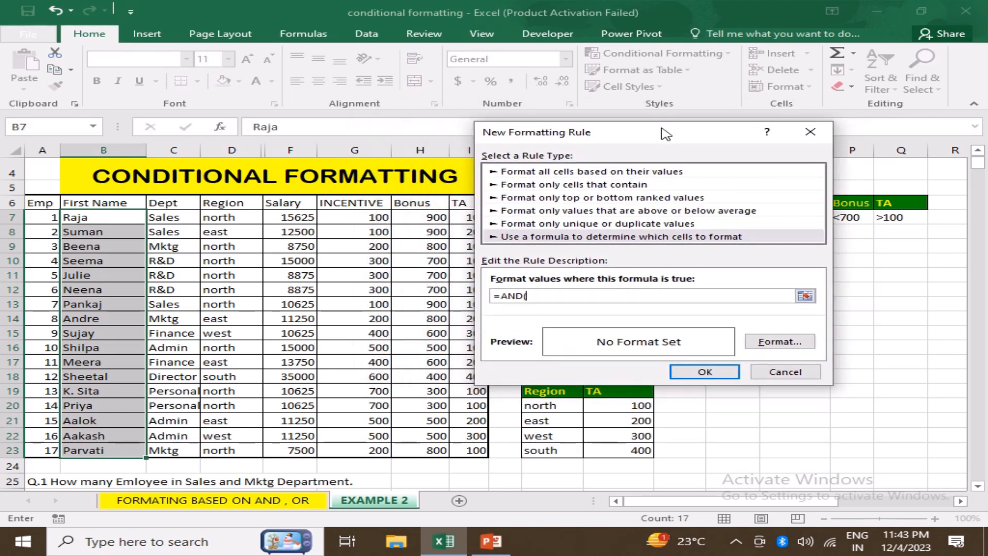
left_click_drag(666, 134, 758, 252)
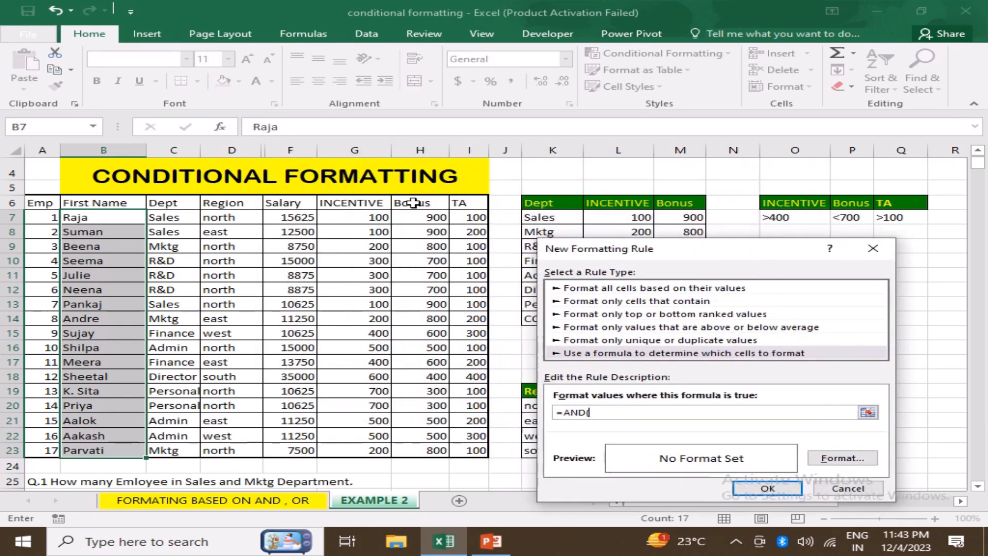
left_click(350, 221)
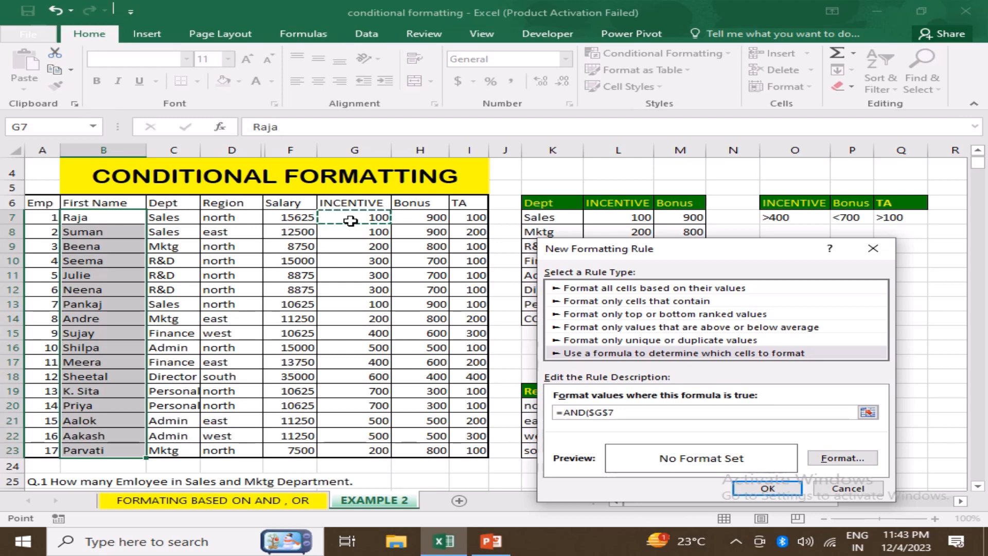
key("F4")
key("F4")
type(">400")
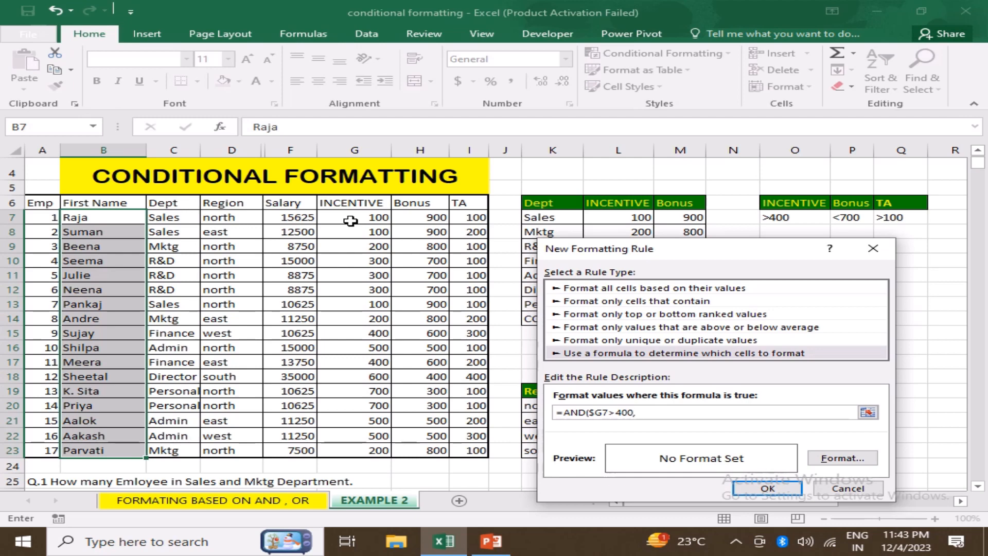
type(",")
Complete the AND formula with the bonus condition $H7<700 and the TA condition $I7>100, keeping only the columns absolute.
left_click(422, 213)
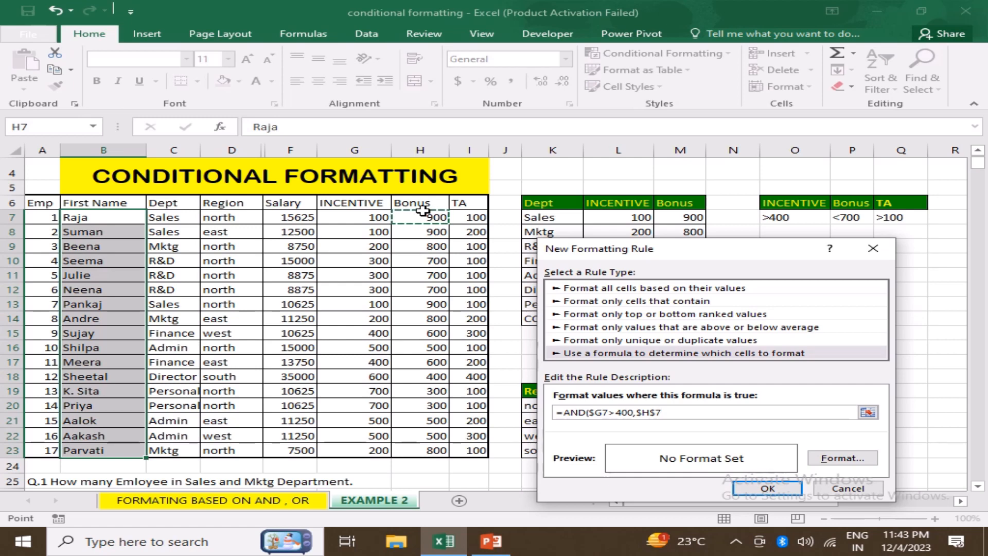
key("F4")
key("F4")
type("<")
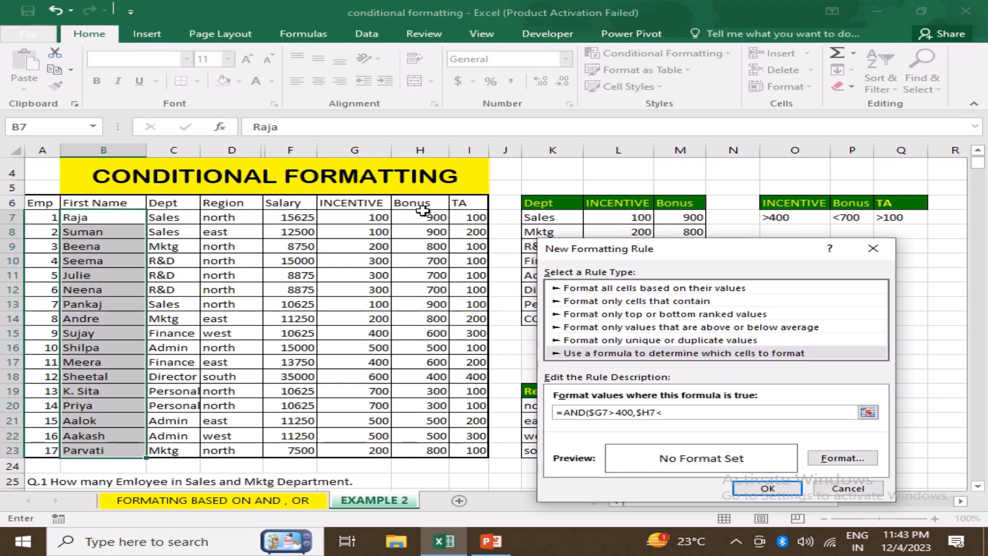
type("700,")
left_click(472, 219)
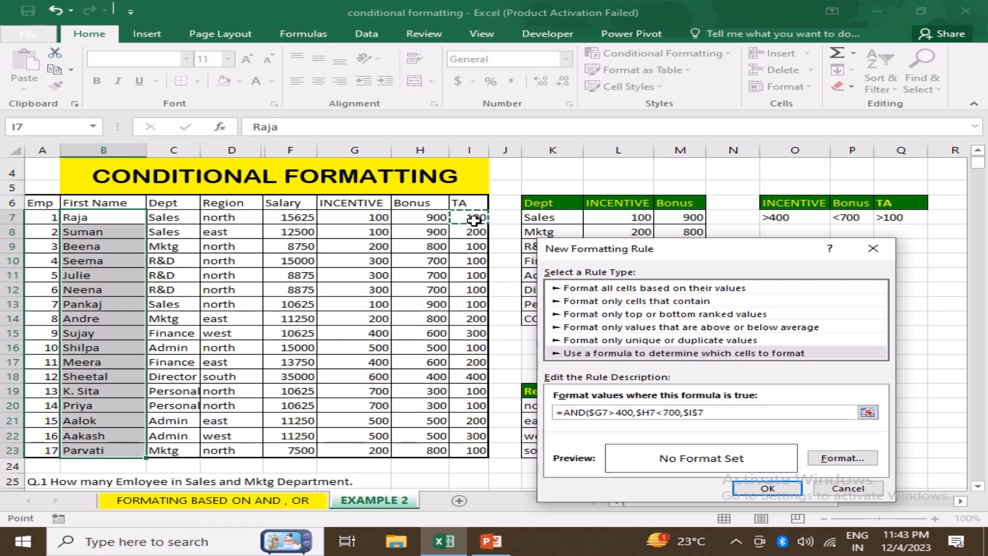
key("F4")
type(">100")
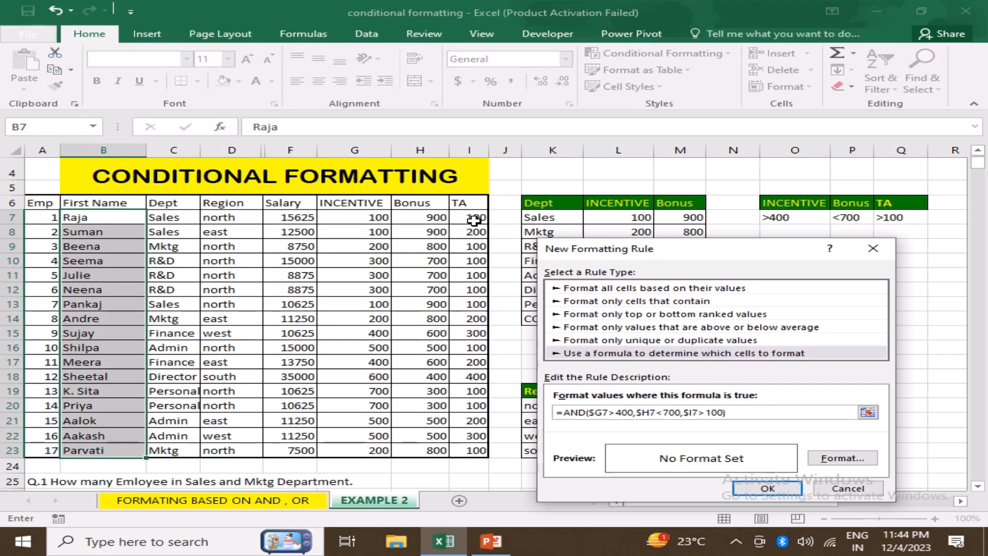
Give the rule a yellow background fill and apply it to the first names.
left_click(842, 458)
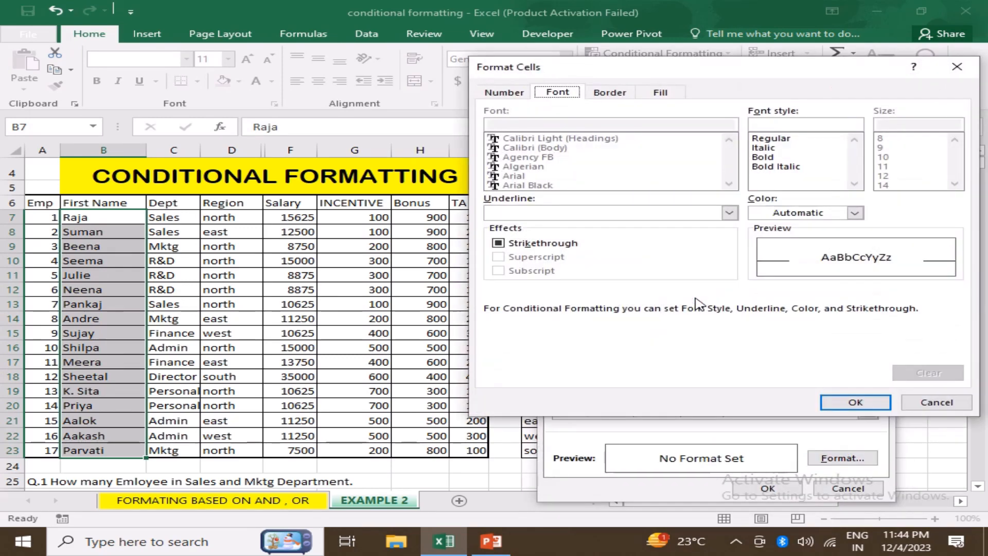
left_click(662, 92)
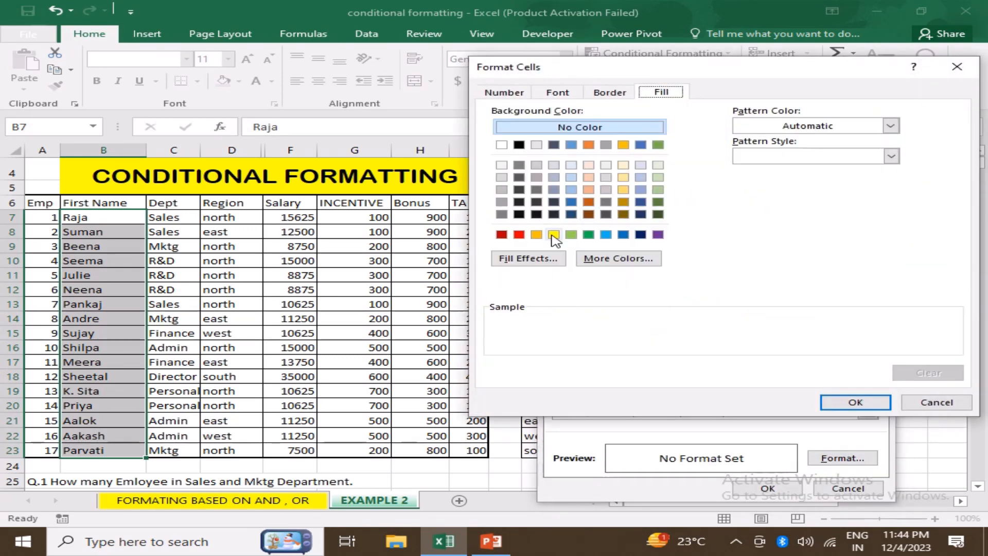
left_click(553, 234)
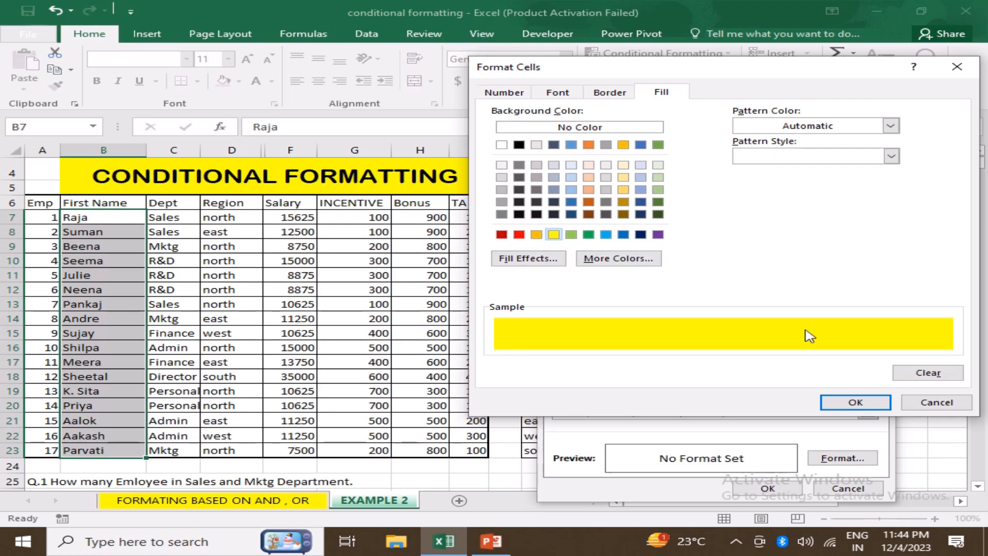
left_click(856, 402)
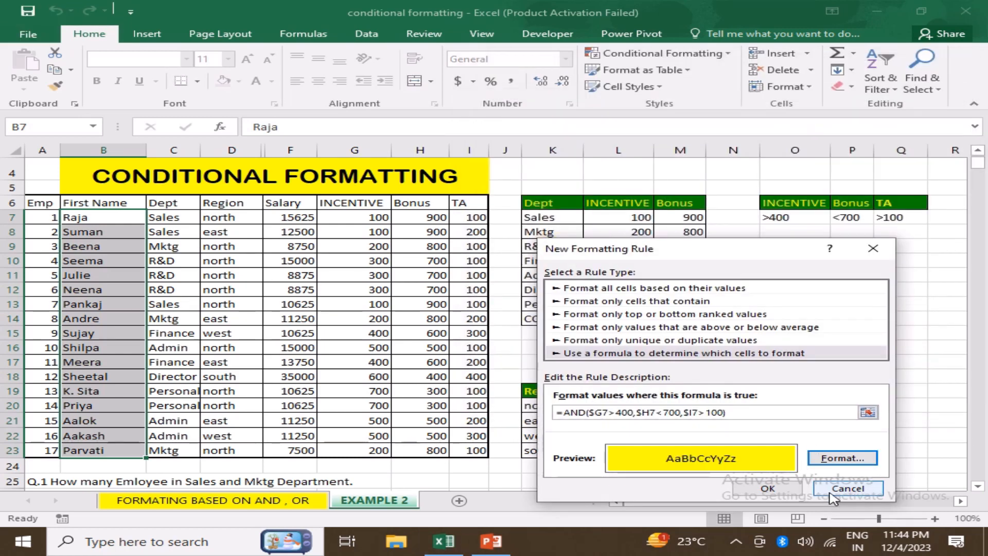
left_click(770, 489)
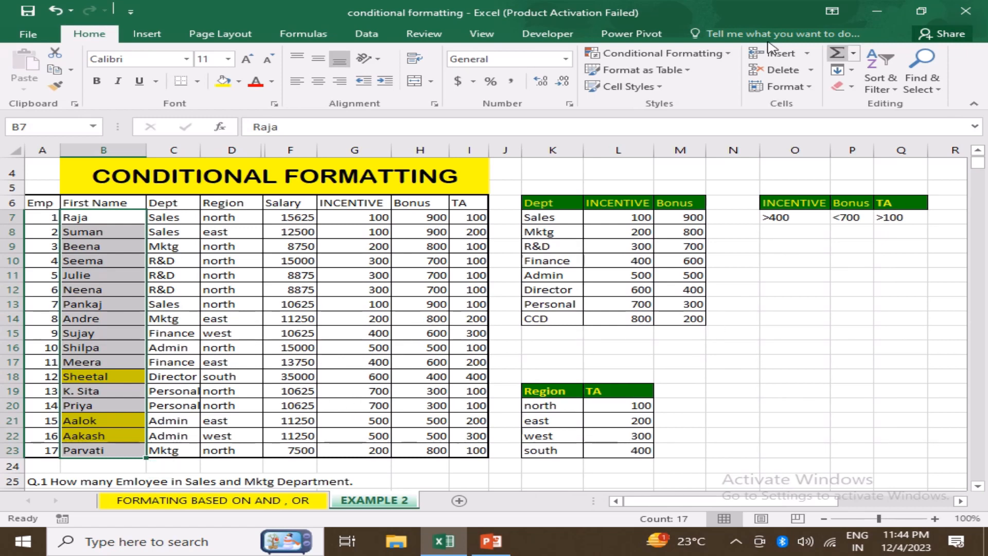
Review the rule's formula, format and range in the Conditional Formatting Rules Manager and close it.
left_click(714, 57)
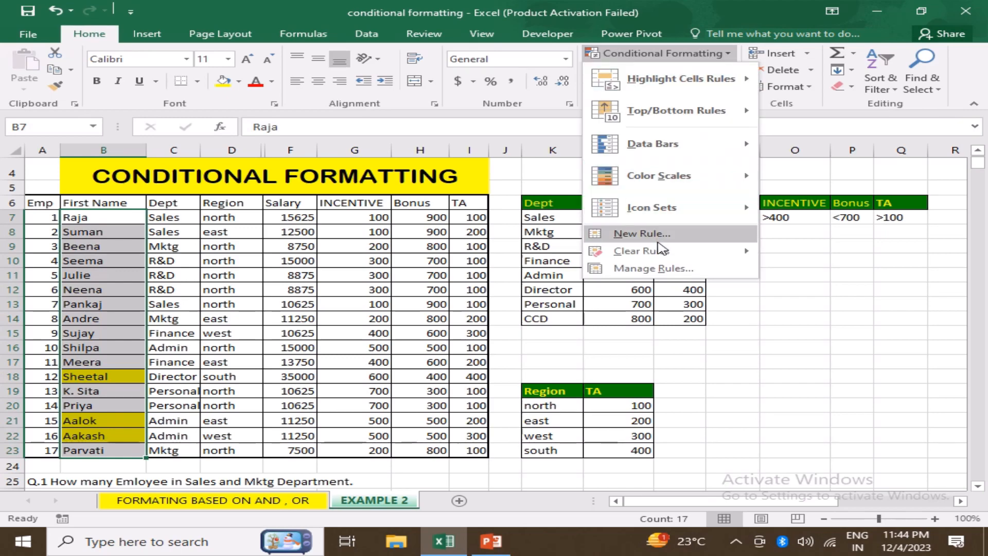
left_click(678, 269)
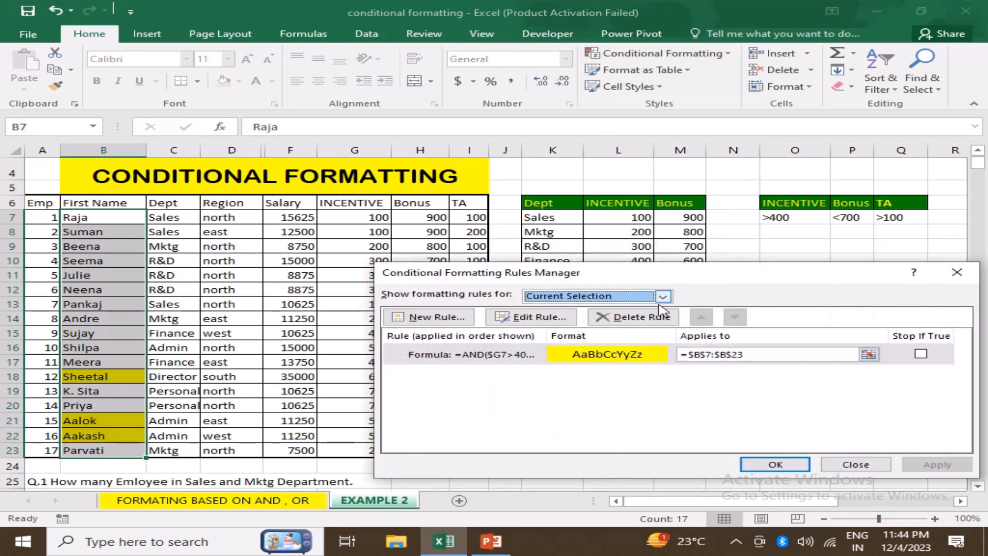
left_click_drag(751, 280, 515, 151)
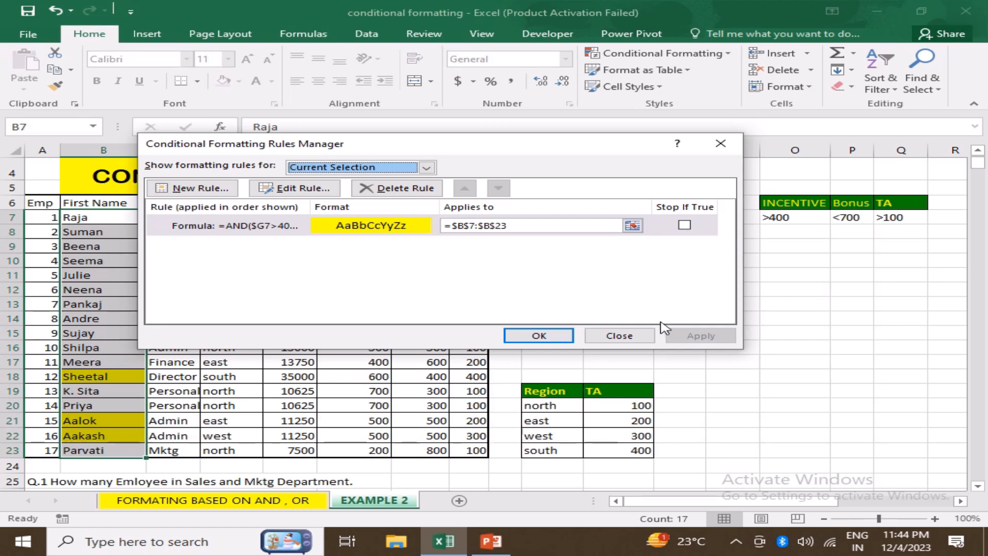
left_click(556, 344)
left_click(471, 331)
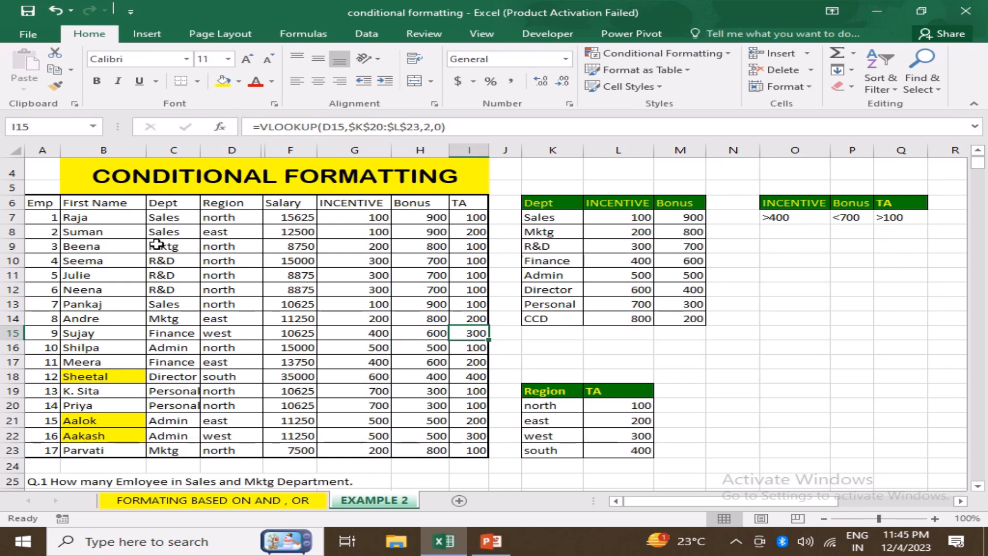
Clear the conditional formatting rules from the entire EXAMPLE 2 sheet.
left_click_drag(119, 203, 129, 392)
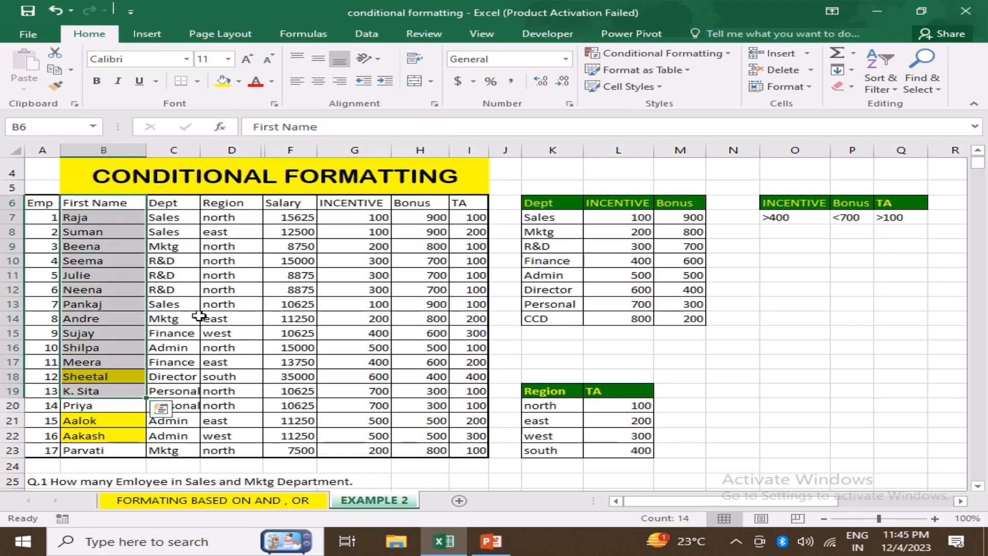
left_click(203, 305)
left_click_drag(122, 217, 128, 466)
left_click(670, 53)
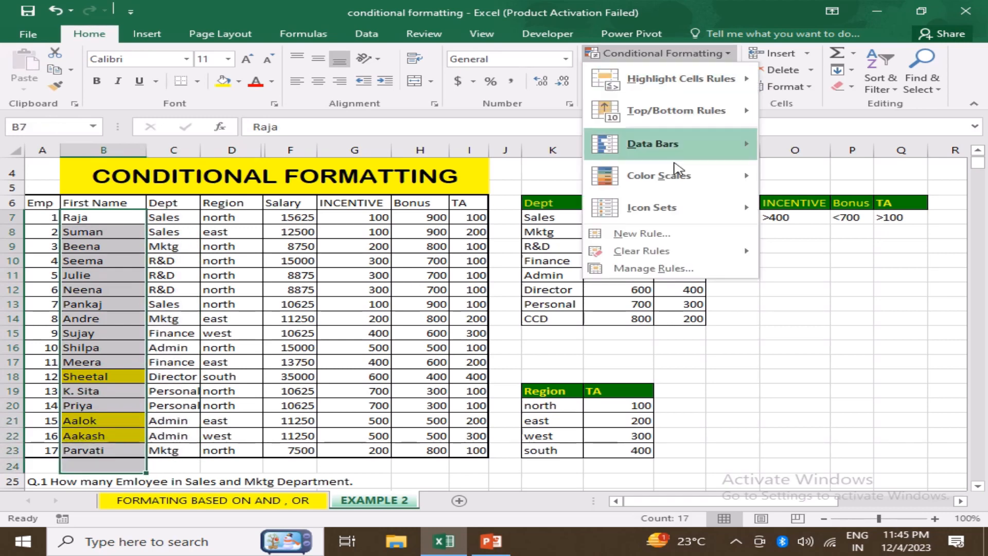
mouse_move(684, 251)
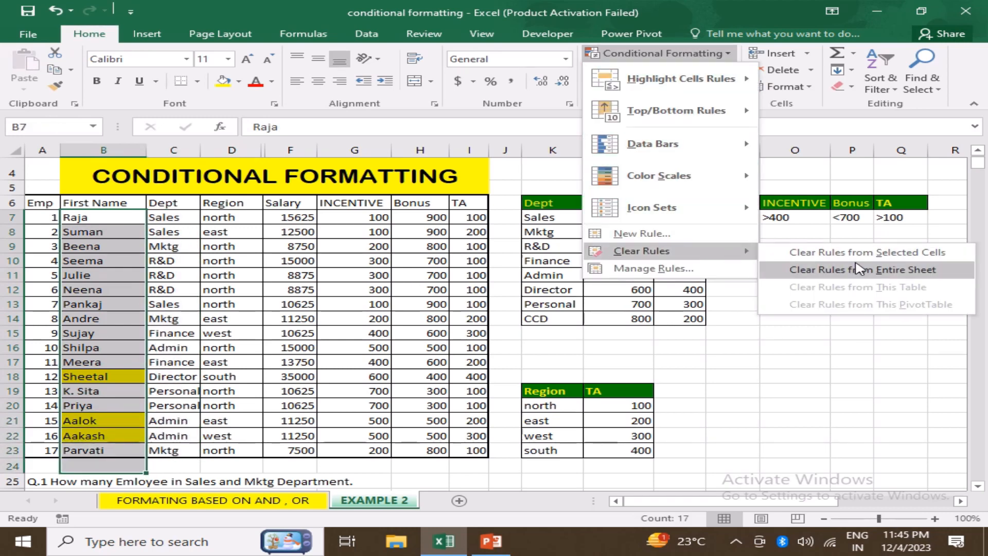
left_click(859, 269)
left_click(852, 288)
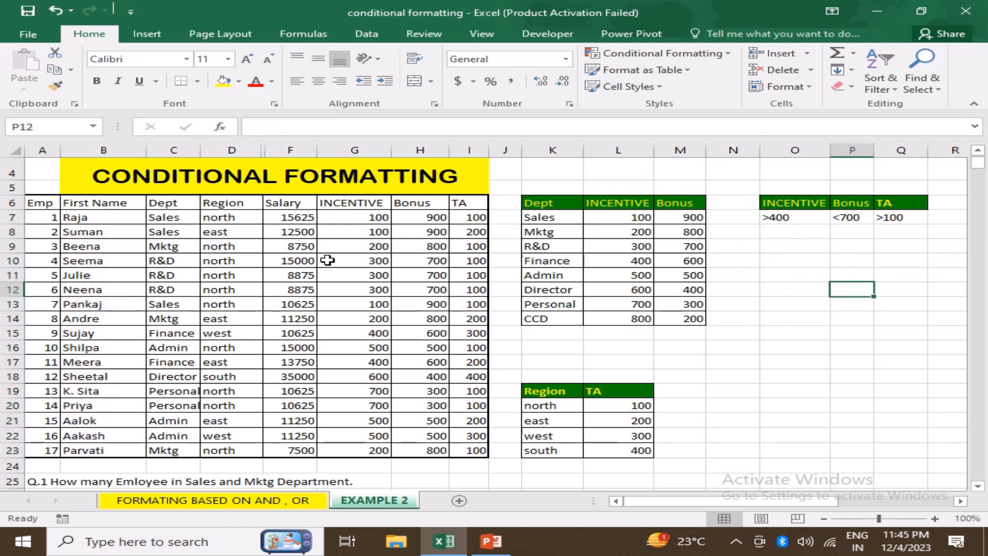
Start a formula-based conditional formatting rule for the first names in B7:B23 and begin its formula with =OR(.
left_click_drag(103, 220, 106, 451)
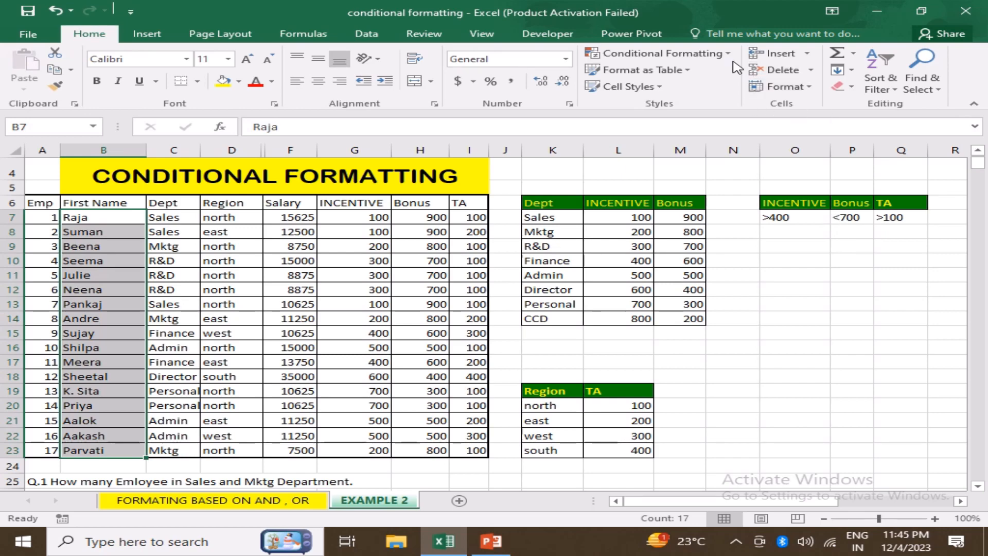
left_click(664, 53)
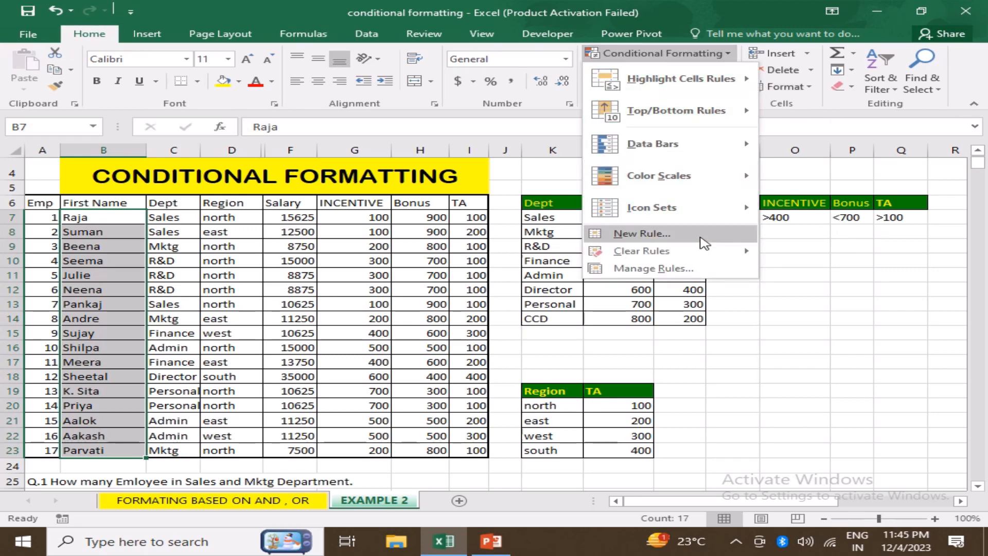
left_click(703, 240)
left_click(550, 208)
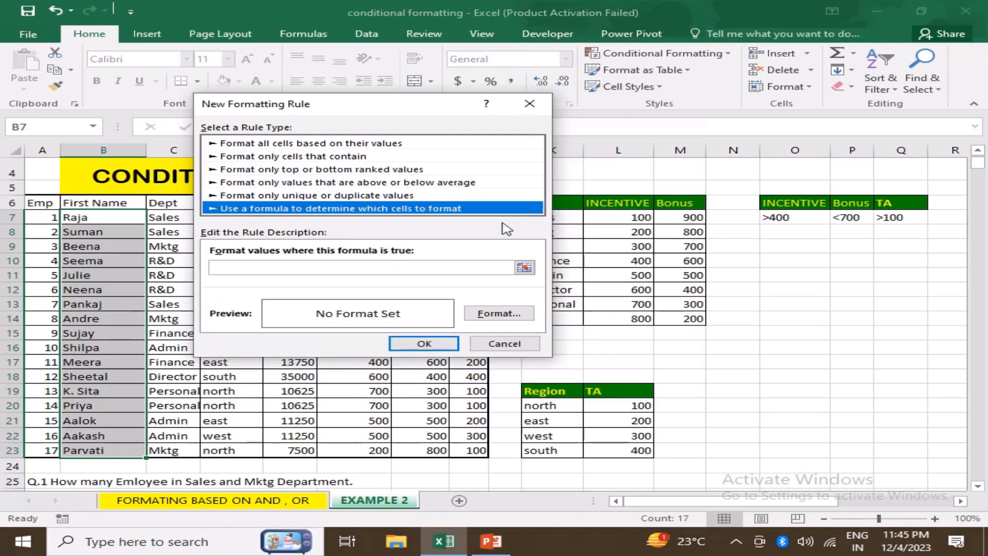
left_click(409, 265)
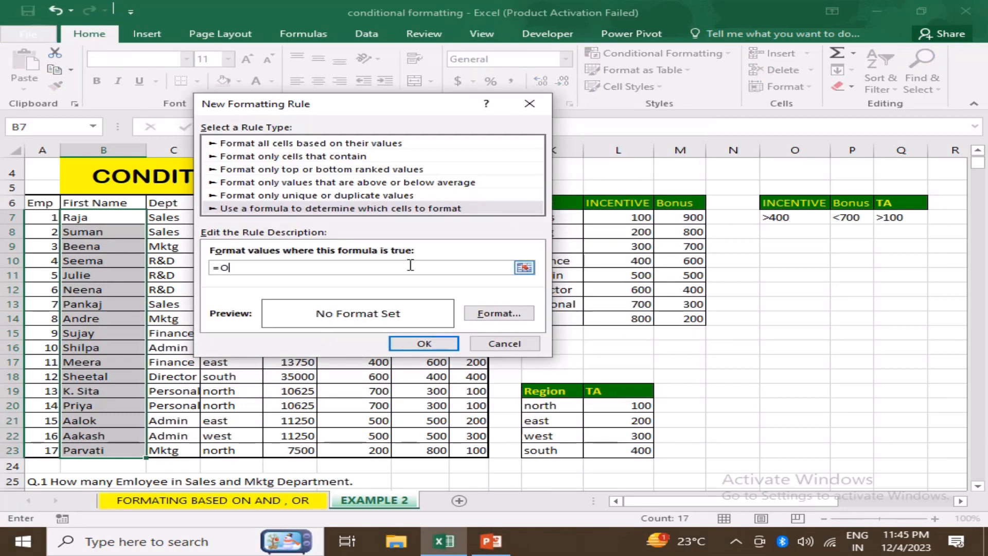
type("=OR(")
Add the incentive condition $G7>400 to the OR formula, keeping only the column absolute.
left_click_drag(396, 115, 746, 231)
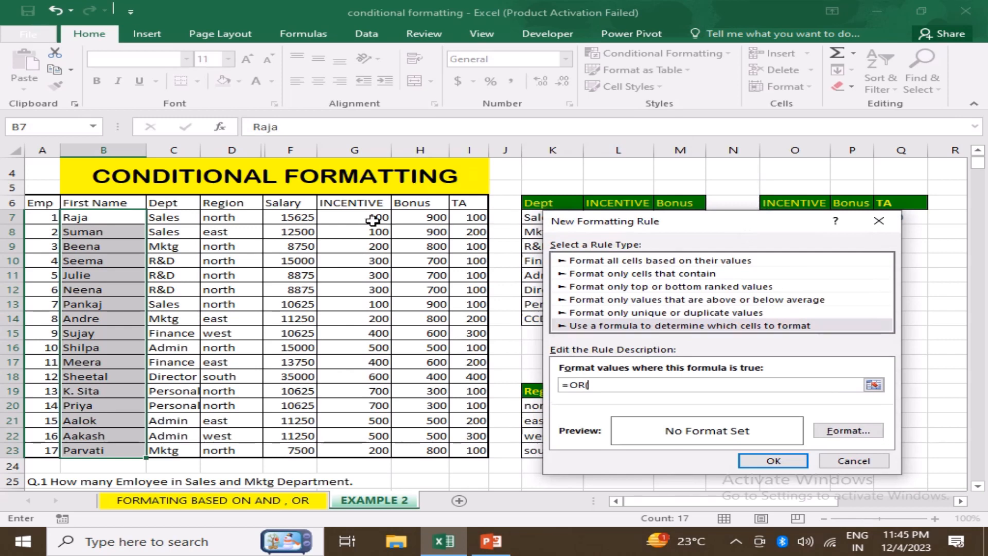
left_click(362, 216)
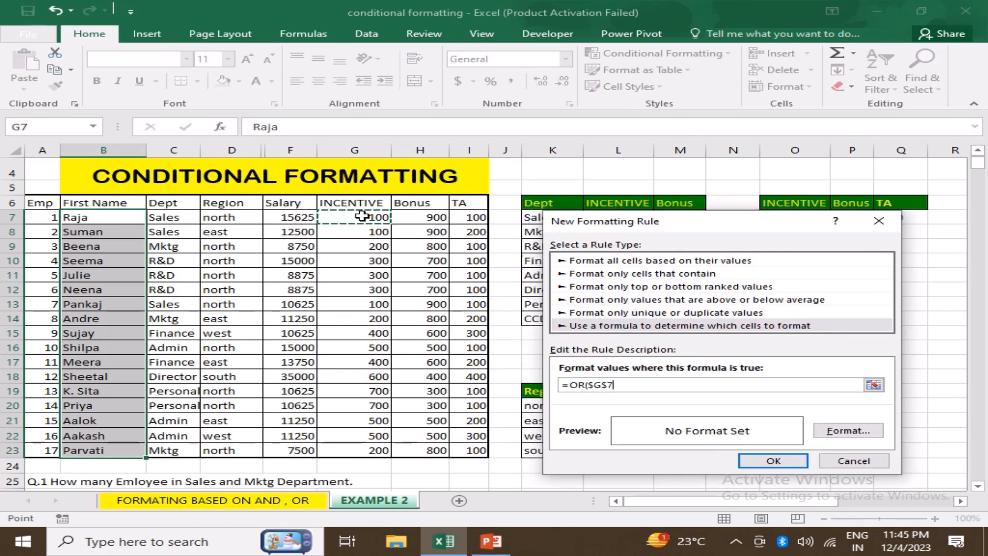
key("F4")
key("F4")
left_click_drag(654, 223, 651, 252)
type(">")
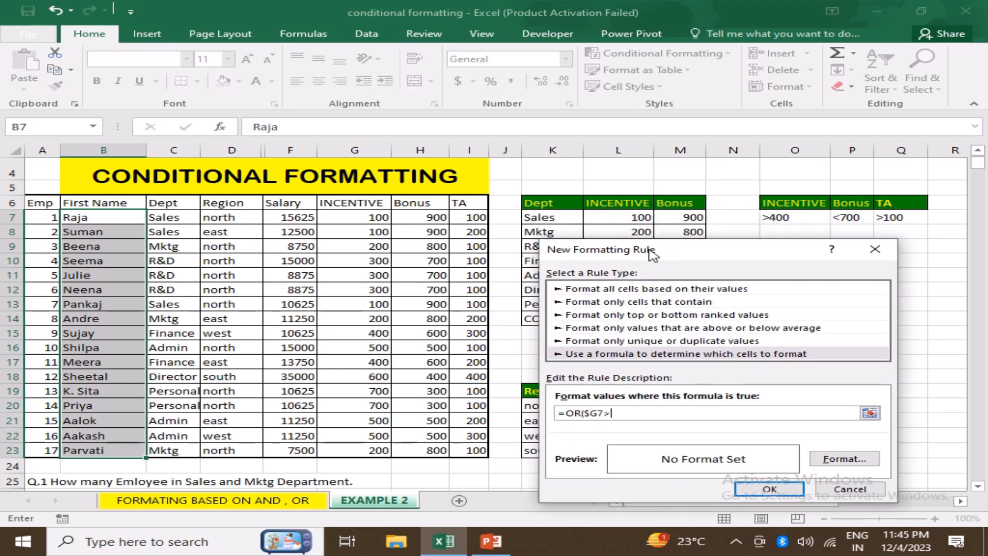
type("400")
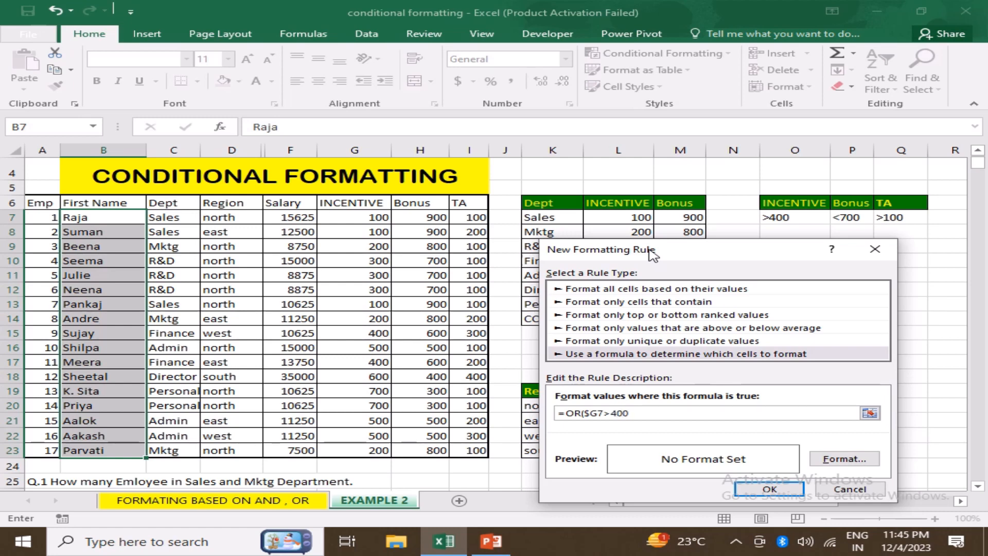
Complete the OR formula with the bonus condition $H7<700 and the TA condition $I7>100, keeping only the columns absolute.
type(",")
left_click(429, 219)
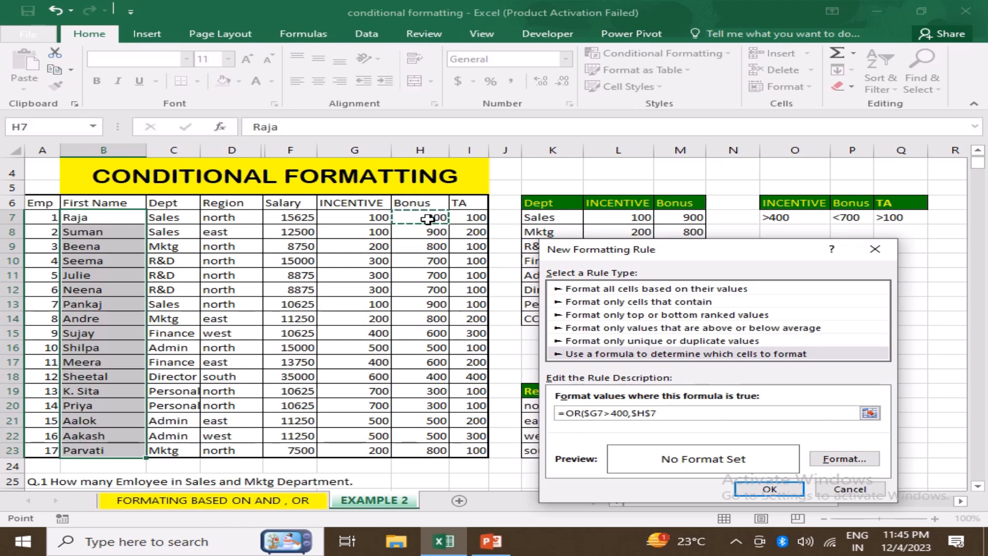
key("F4")
type("<700,")
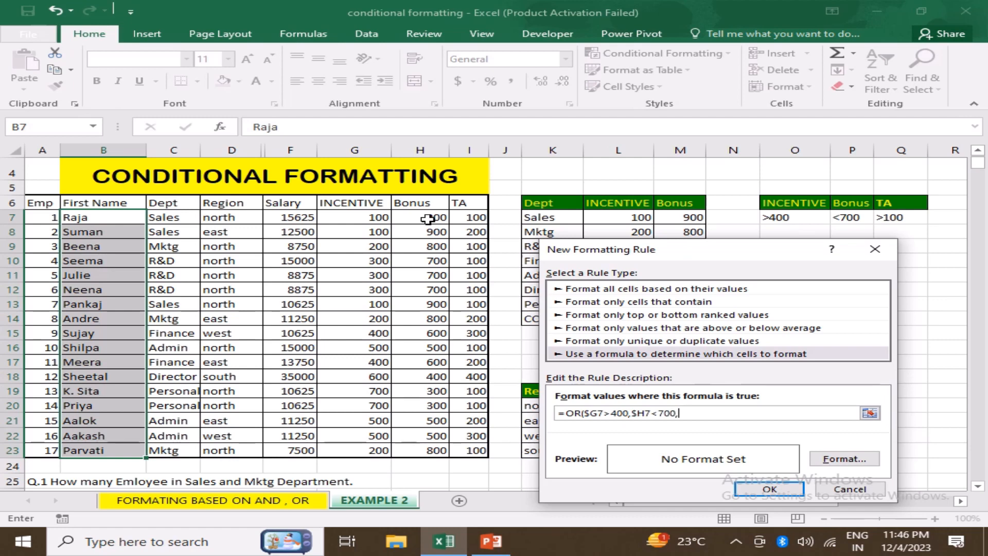
left_click(470, 215)
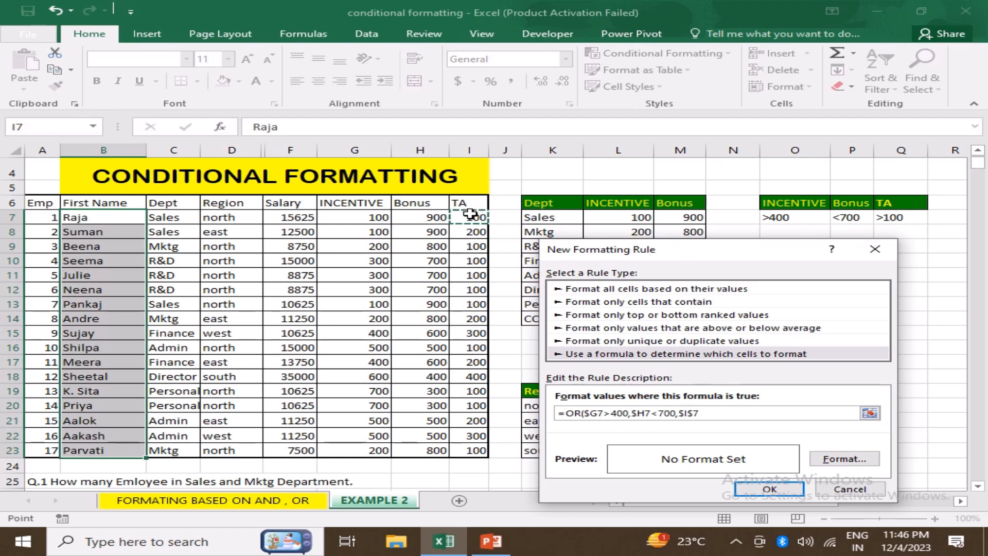
key("F4")
type(">100")
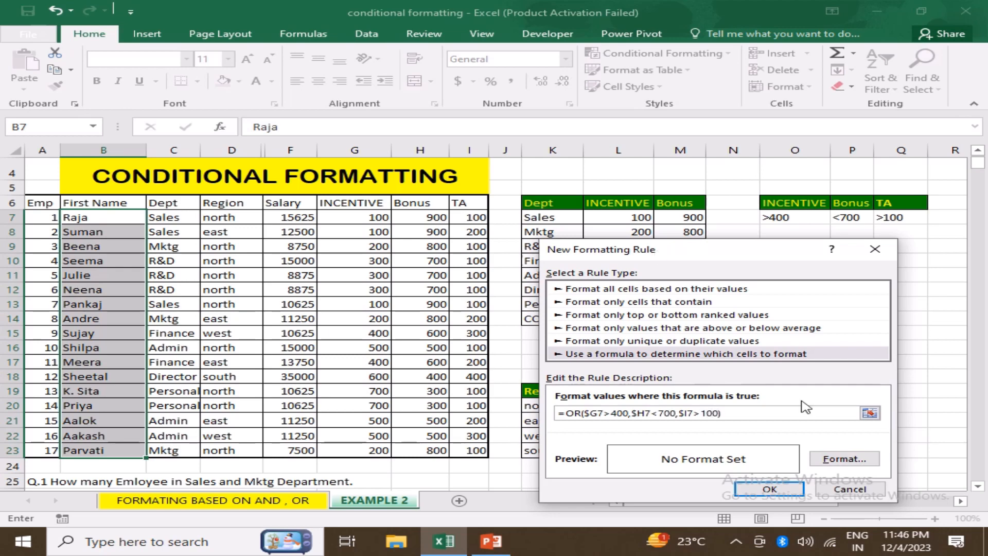
Give the OR rule a light blue background fill and apply it to the first names.
left_click(844, 459)
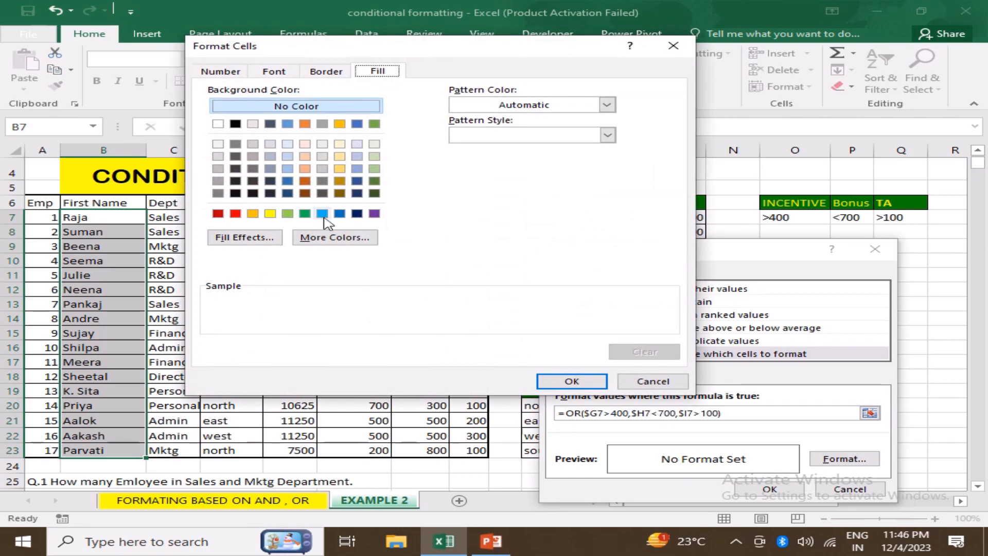
left_click(322, 213)
left_click(601, 381)
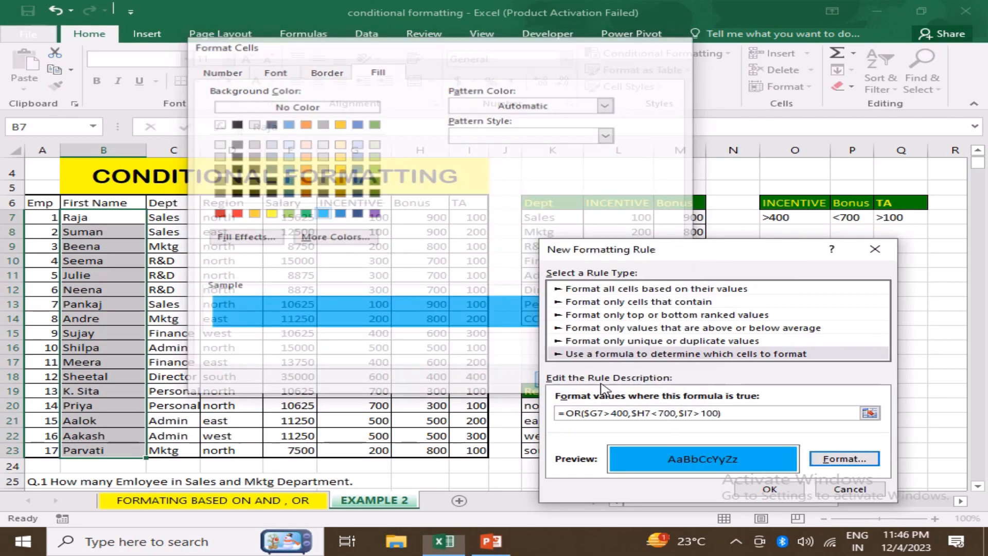
left_click(770, 489)
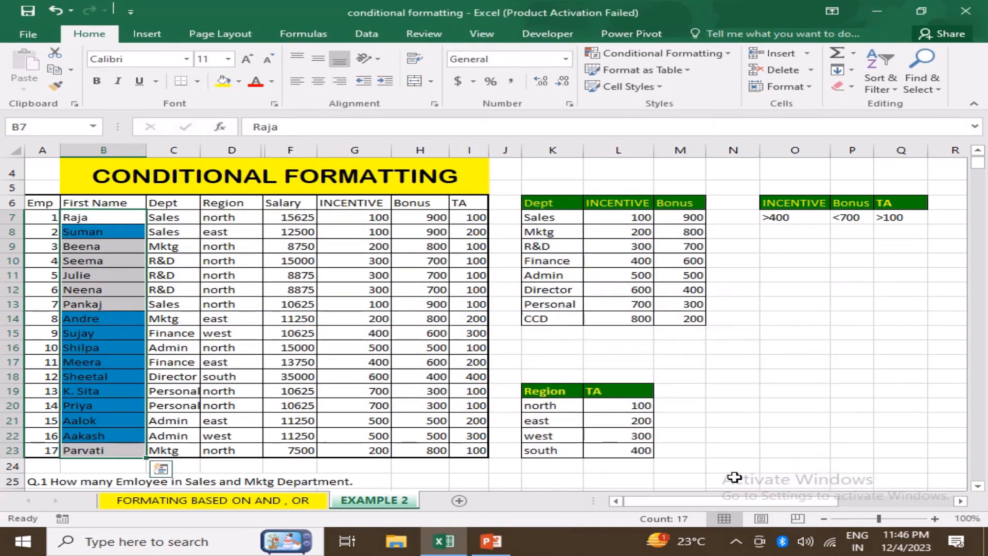
left_click(350, 320)
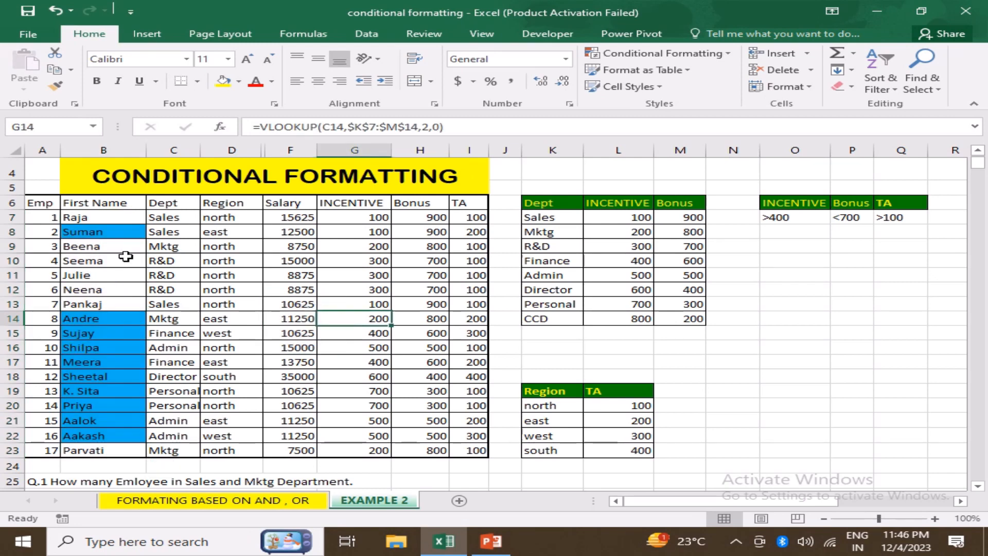
Check the highlighted employees' incentive, bonus and TA values against the three criteria in O7:Q7.
left_click(121, 237)
left_click(118, 333)
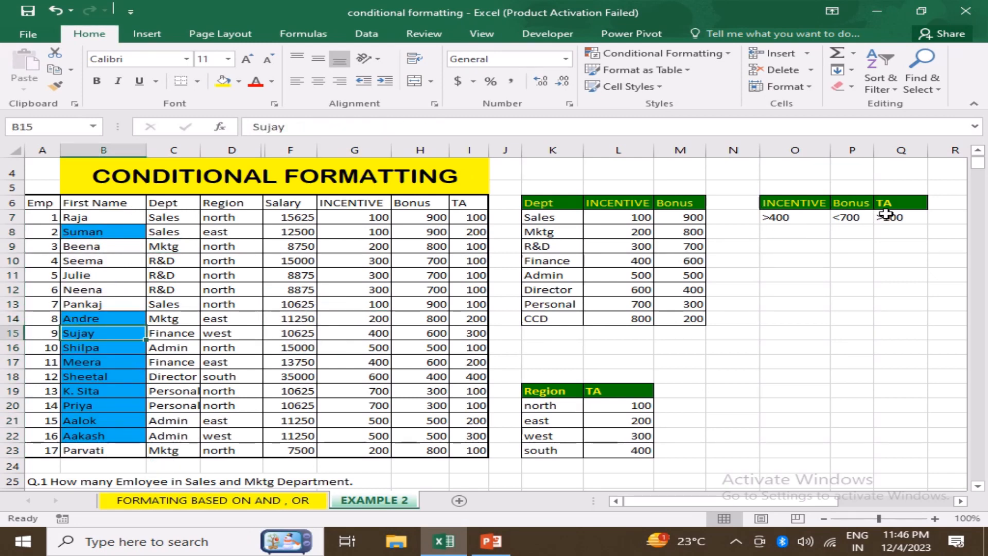
left_click(381, 234)
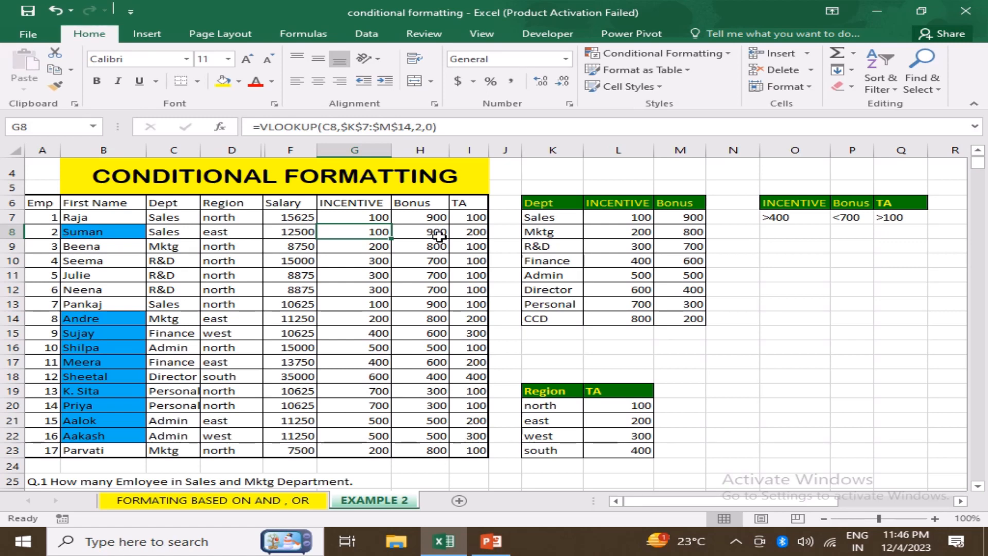
left_click(366, 321)
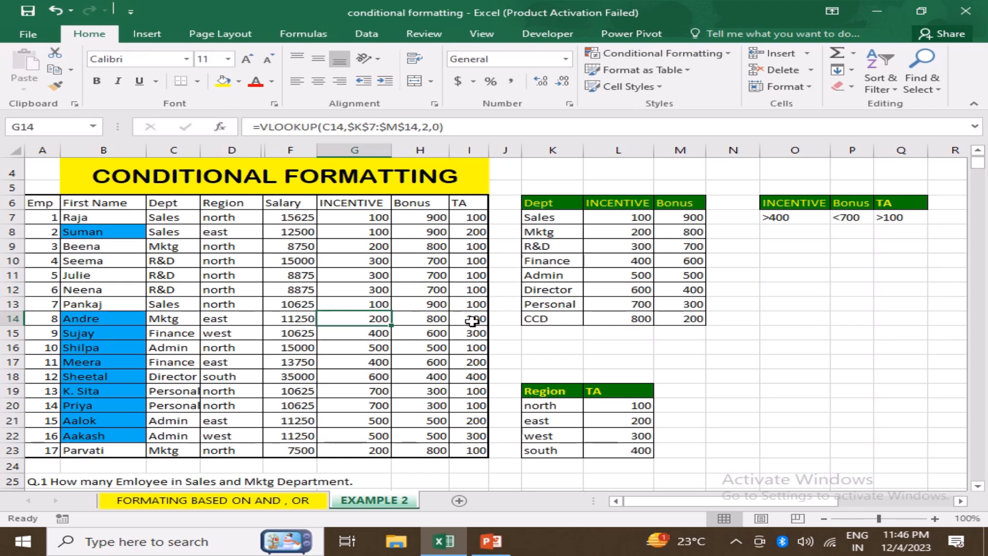
left_click(472, 321)
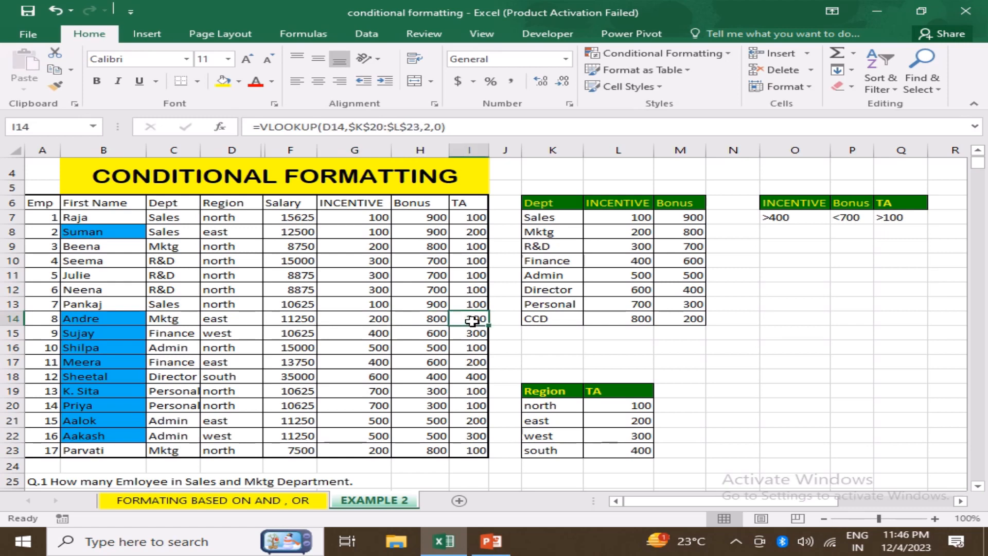
left_click(369, 332)
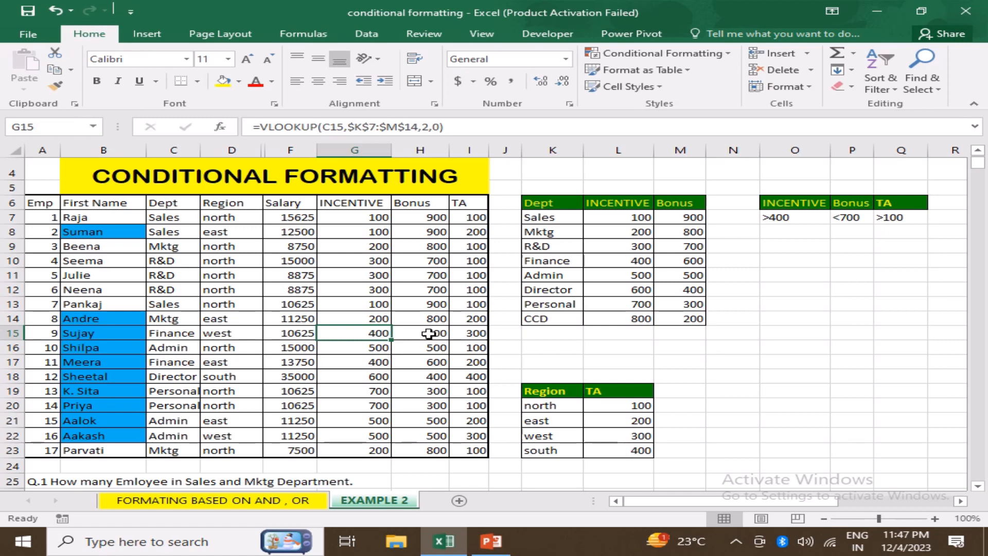
left_click(428, 334)
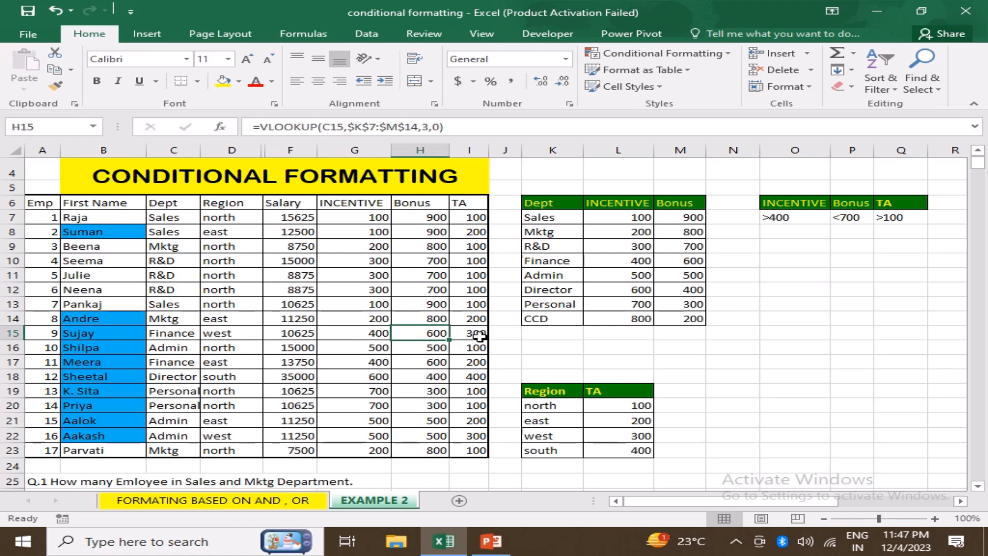
left_click(386, 363)
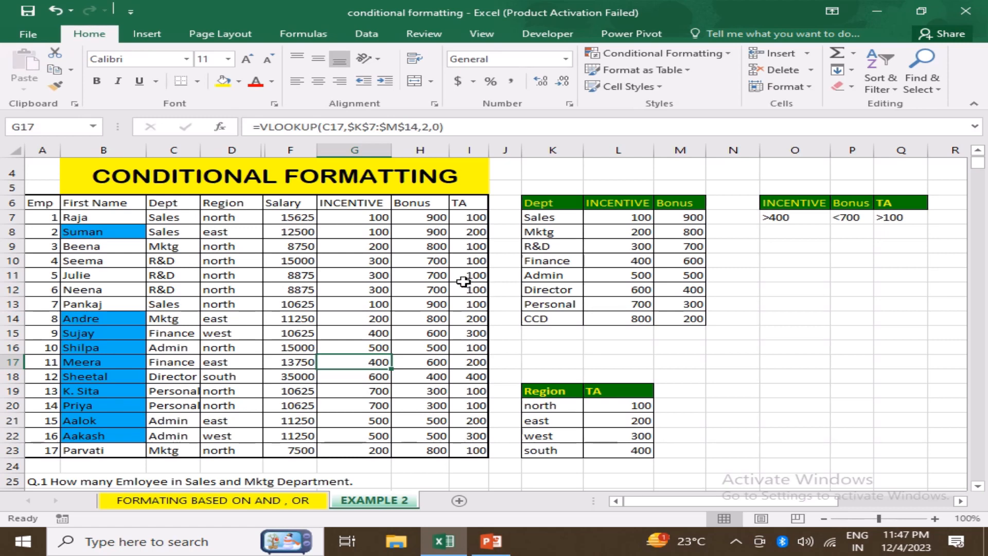
left_click(91, 202)
left_click_drag(91, 202, 122, 452)
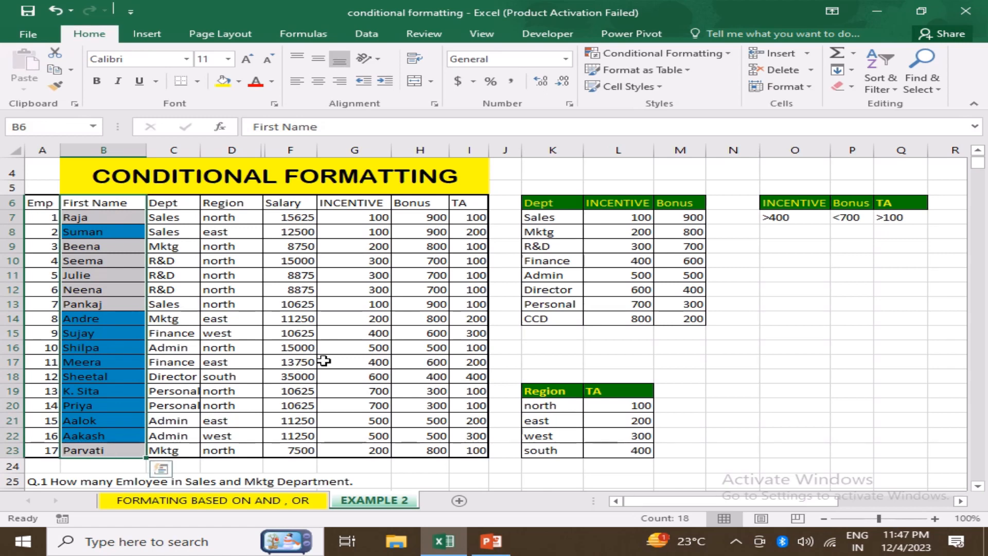
left_click(358, 284)
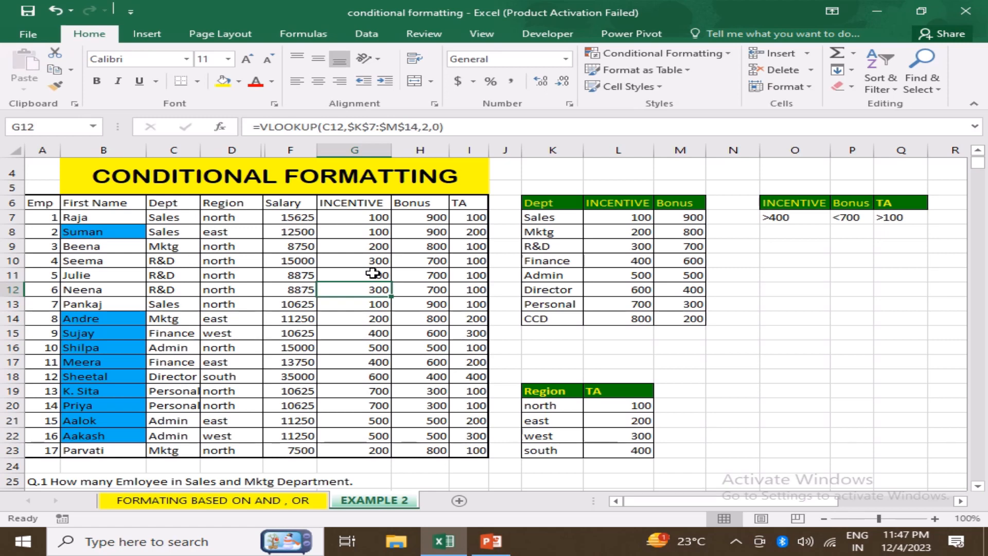
left_click(376, 230)
left_click(356, 323)
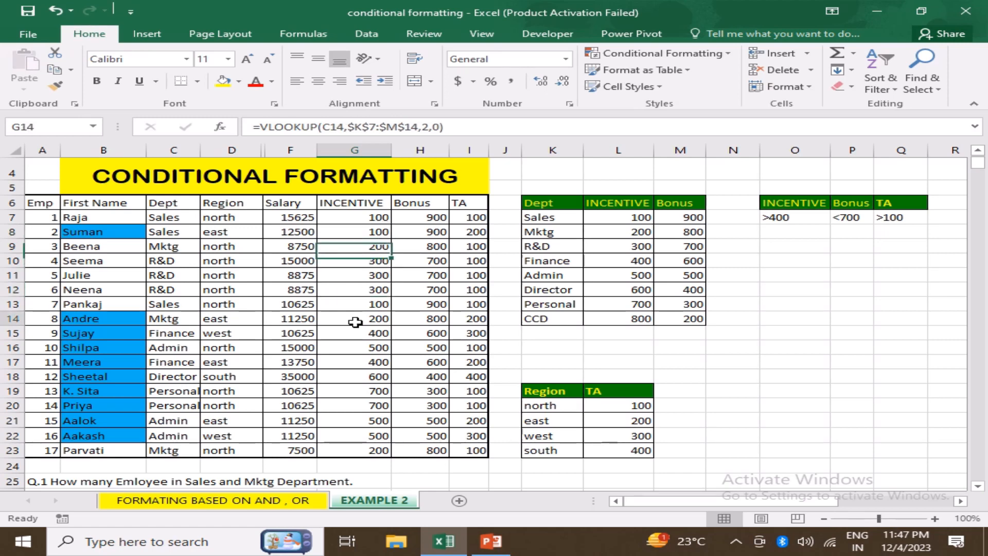
left_click(364, 348)
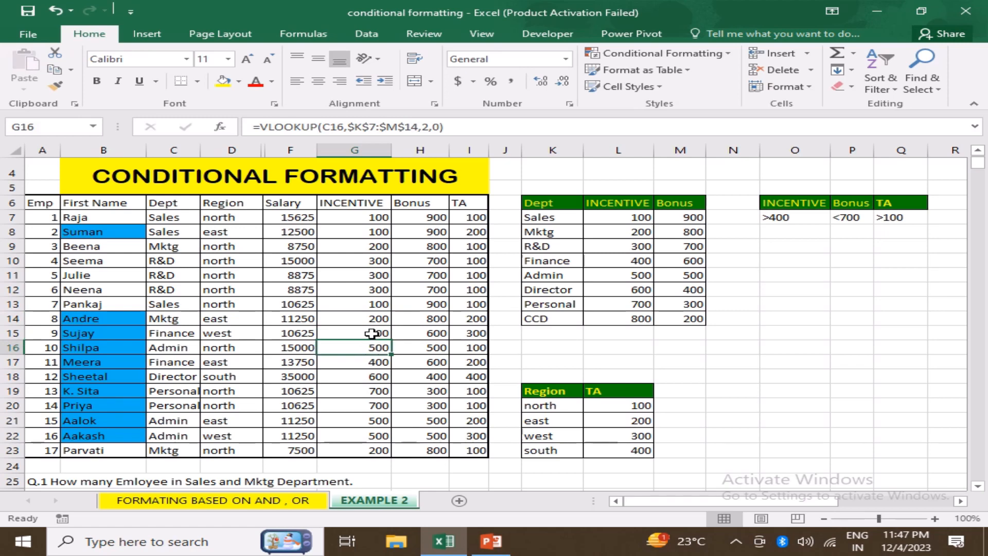
left_click(371, 334)
left_click(371, 318)
left_click(366, 289)
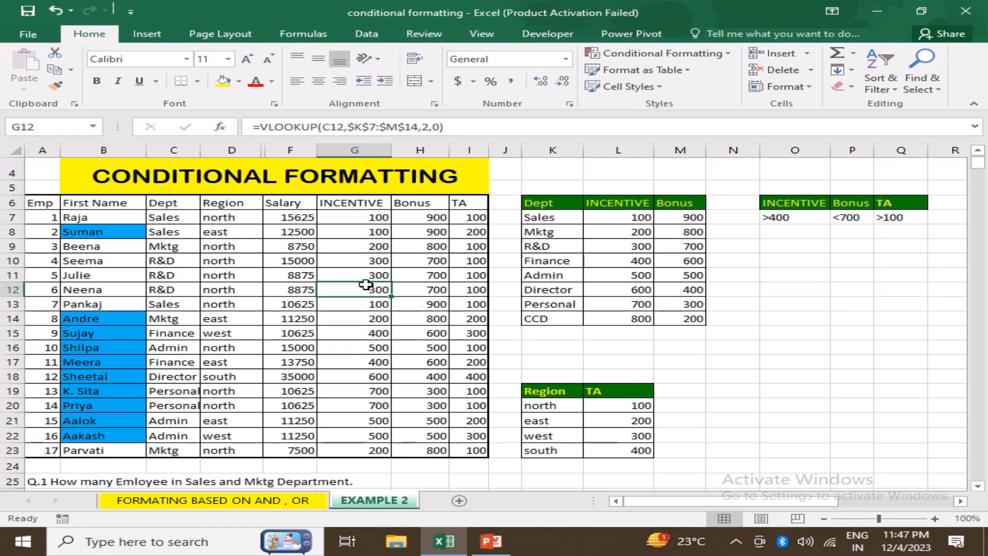
On the FORMATING BASED ON AND , OR sheet, clear the contents and formatting of the entire Units3 column.
left_click(305, 499)
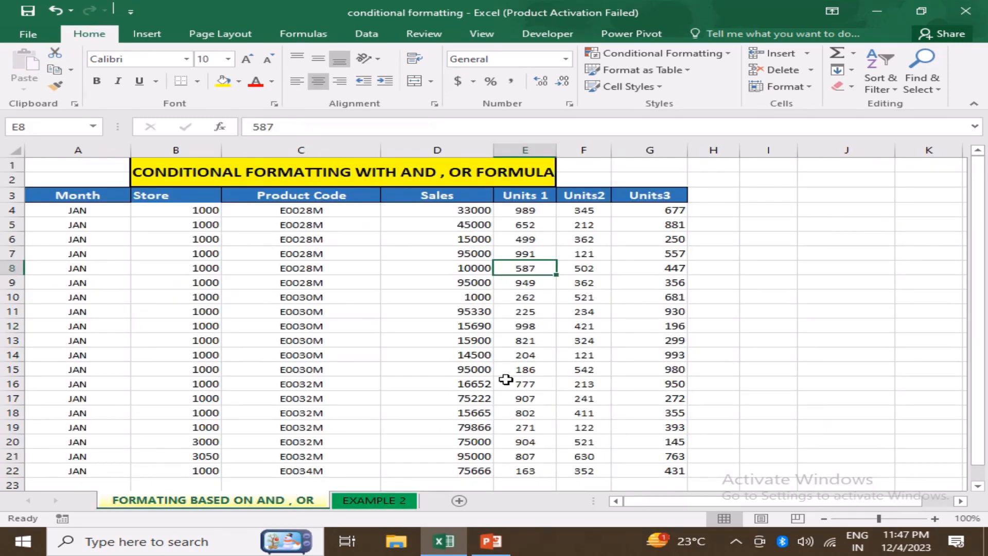
left_click(563, 343)
left_click(666, 252)
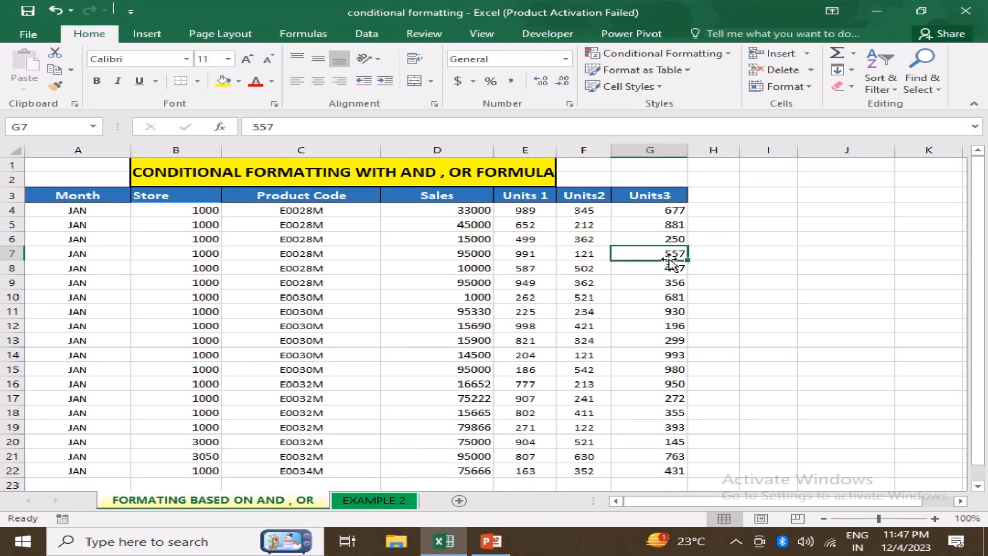
left_click(651, 150)
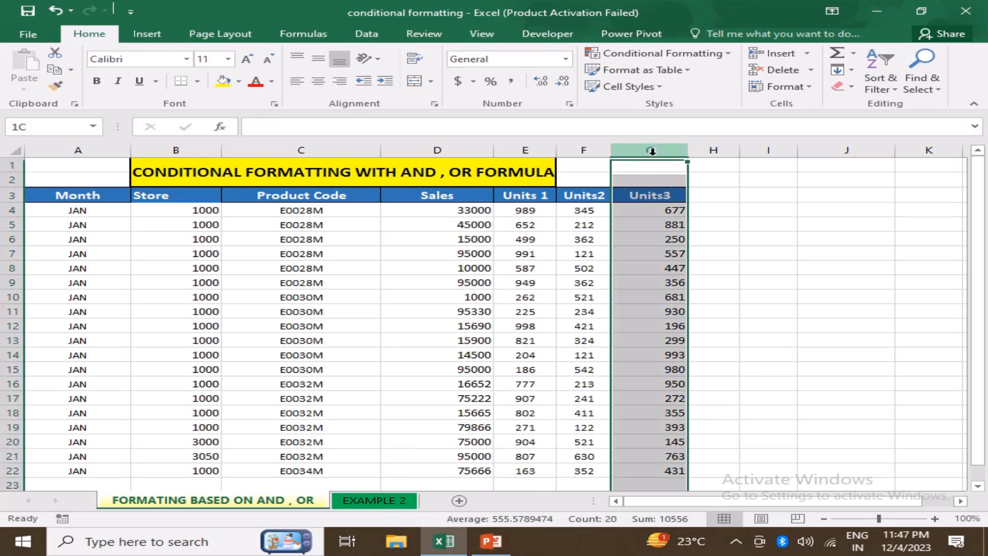
left_click(839, 86)
left_click(847, 102)
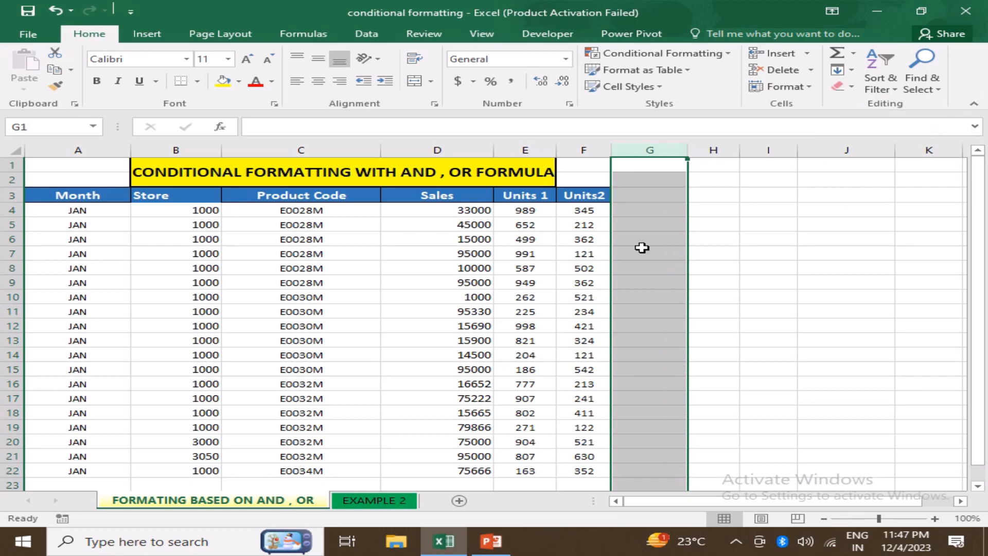
left_click(642, 249)
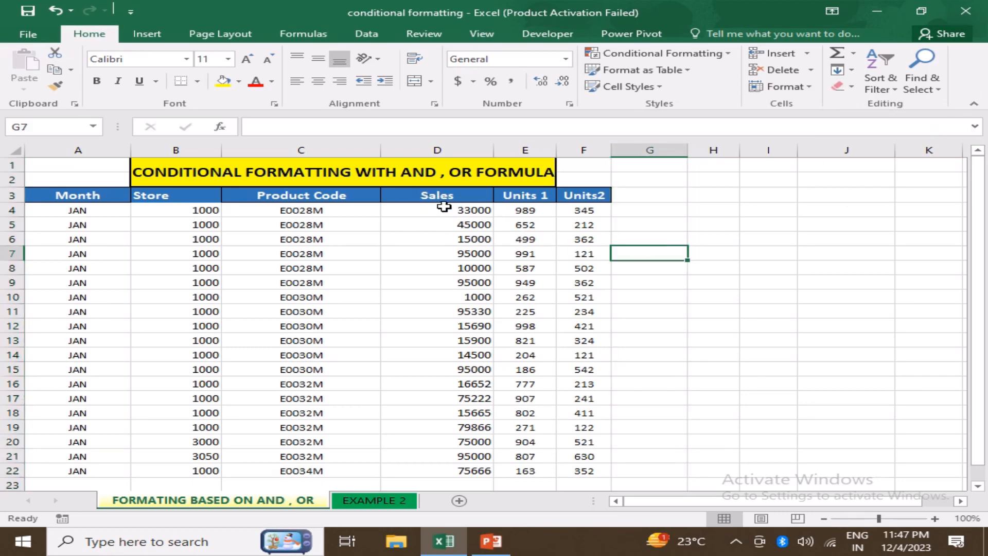
Start a new formula-based conditional formatting rule for the Sales values in D4:D22, beginning its formula with =AND.
left_click_drag(454, 204, 479, 471)
left_click(726, 56)
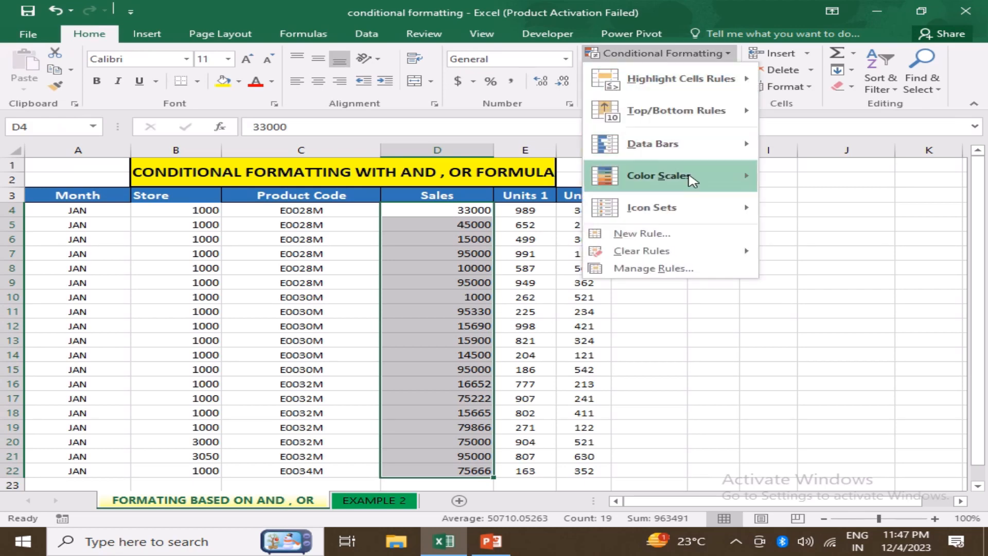
left_click(695, 239)
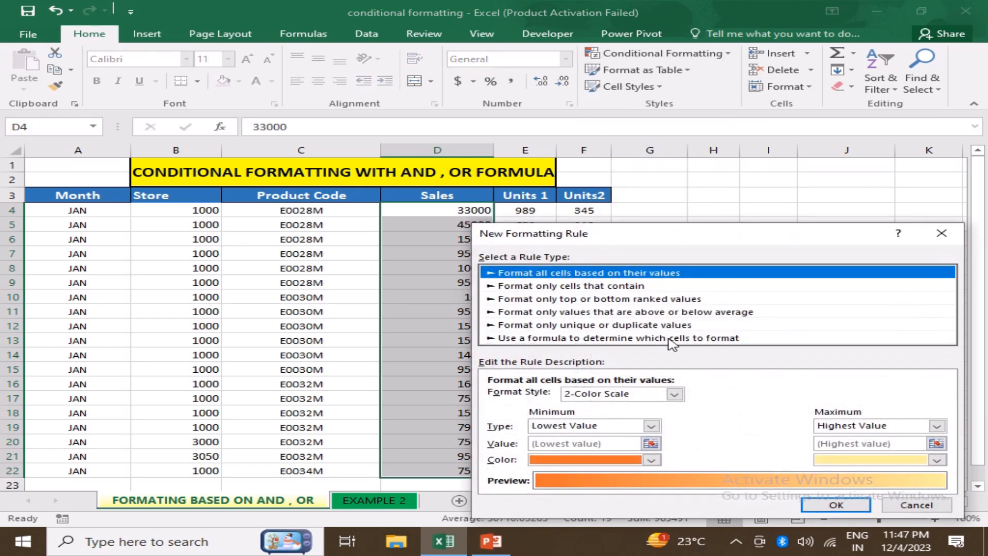
left_click(683, 339)
left_click_drag(657, 232, 799, 158)
left_click(738, 325)
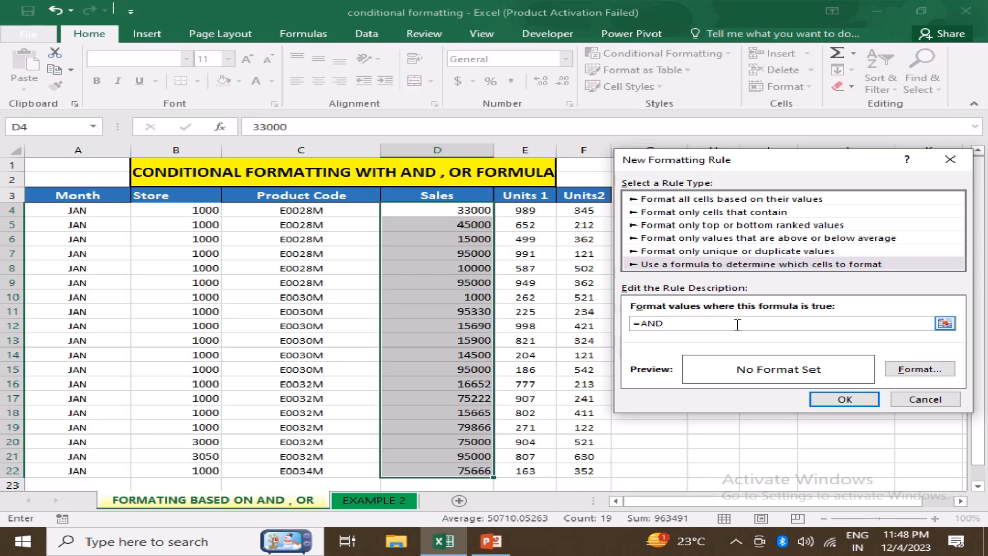
Complete the AND formula with the conditions $E4>500 for Units 1 and $F4>500 for Units2, keeping only the columns absolute.
left_click(530, 210)
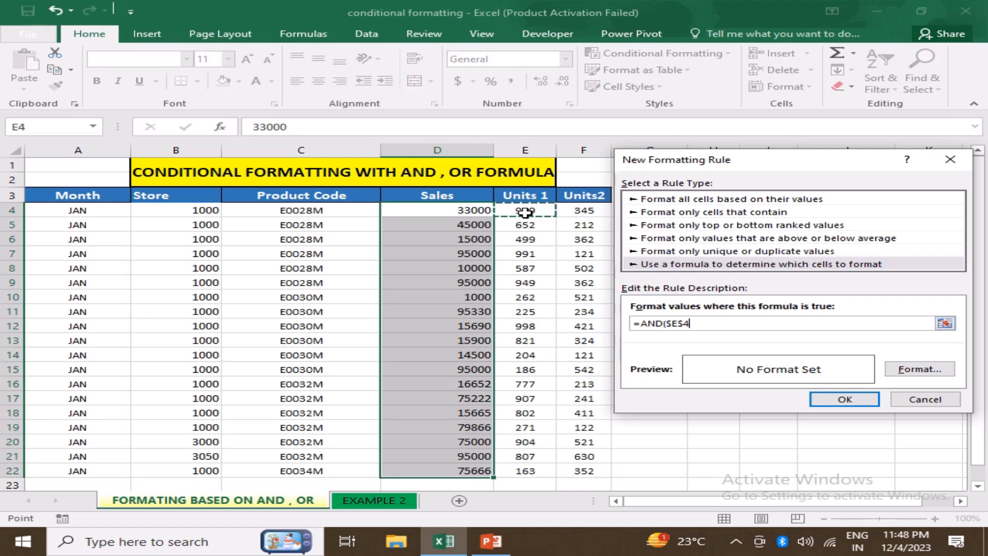
key("F4")
type(">500,")
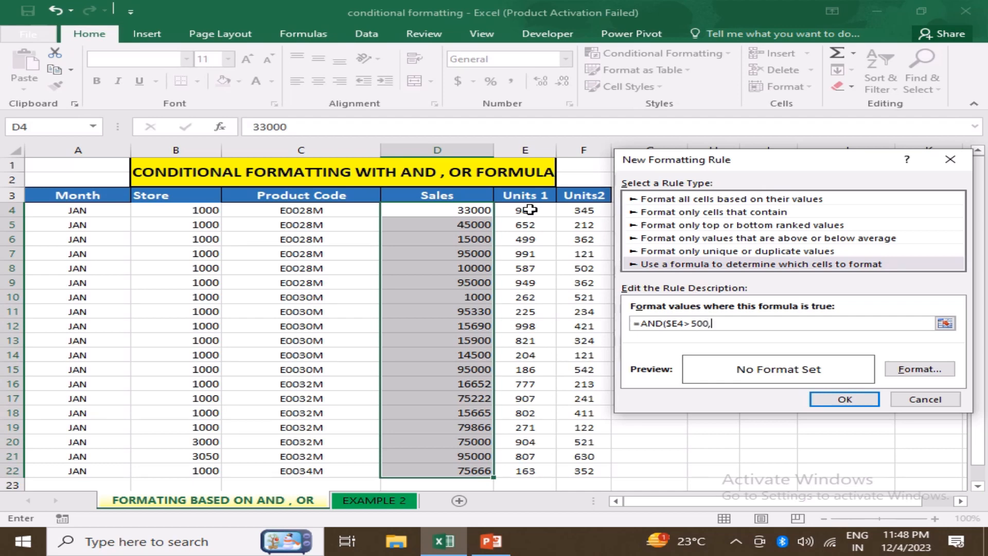
left_click(595, 215)
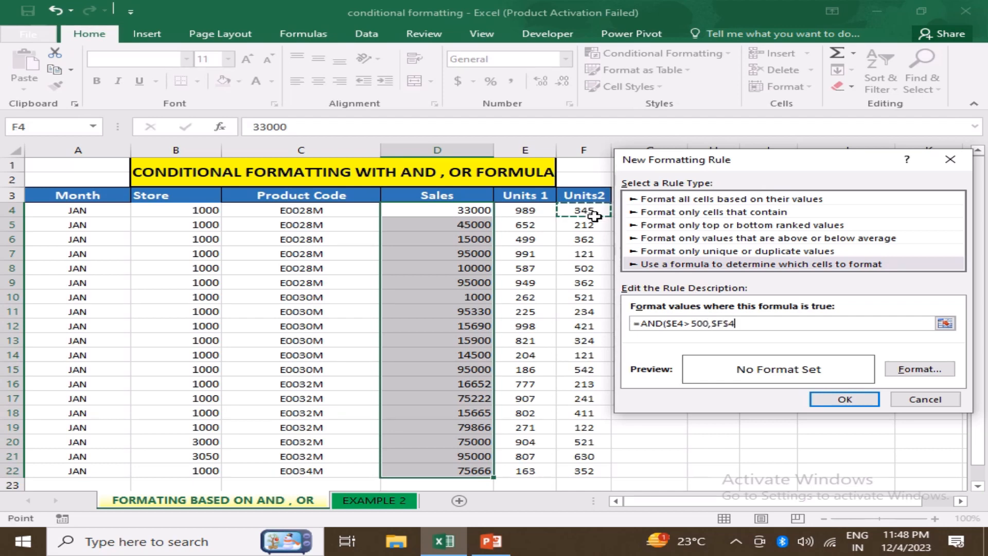
key("F4")
key("F4")
type(">500")
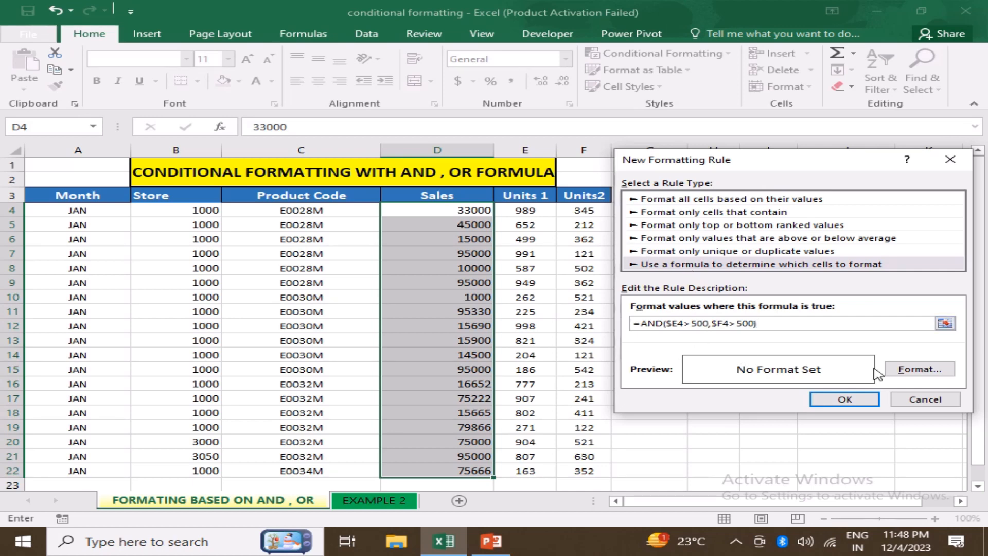
Give the AND rule a dark gray background fill, apply it to the Sales values and deselect the range.
left_click(924, 373)
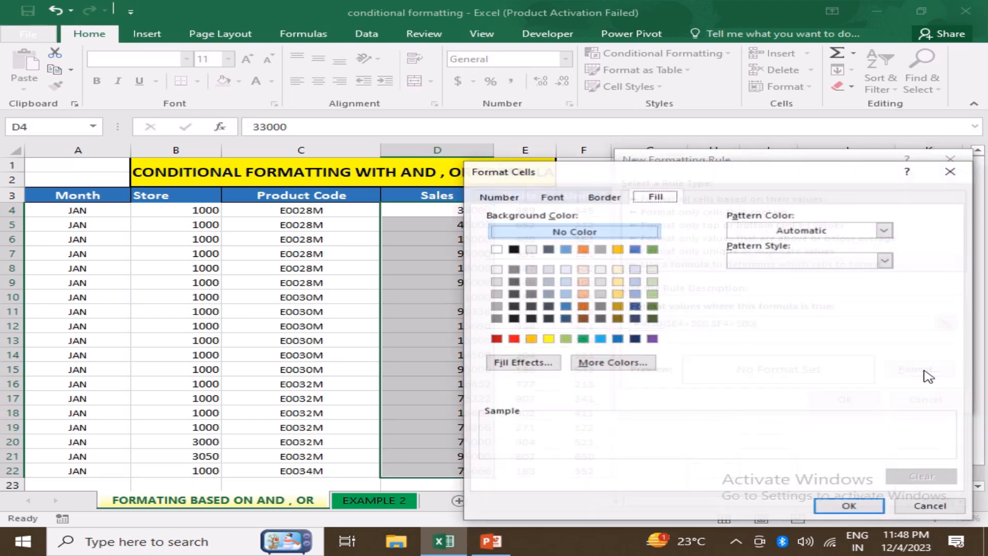
left_click(603, 320)
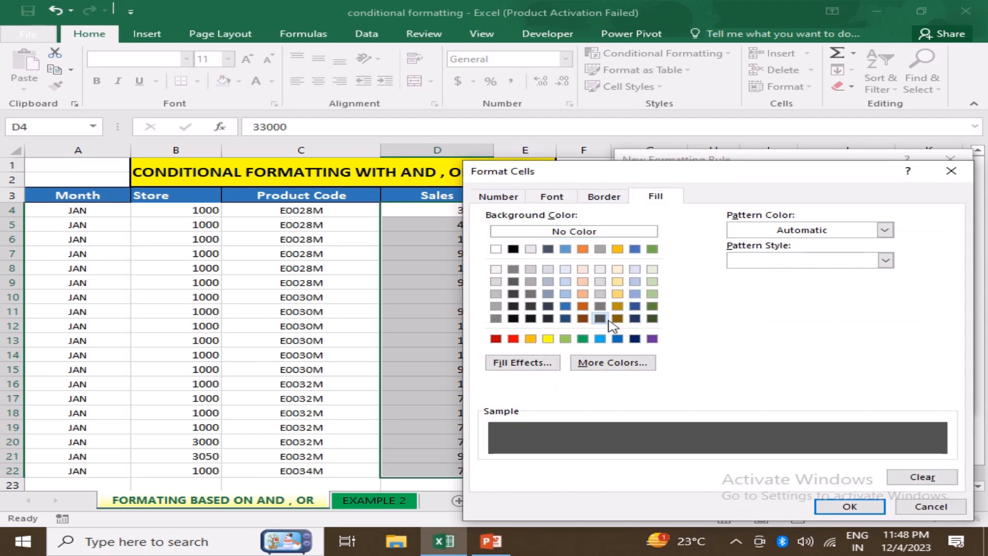
left_click(849, 506)
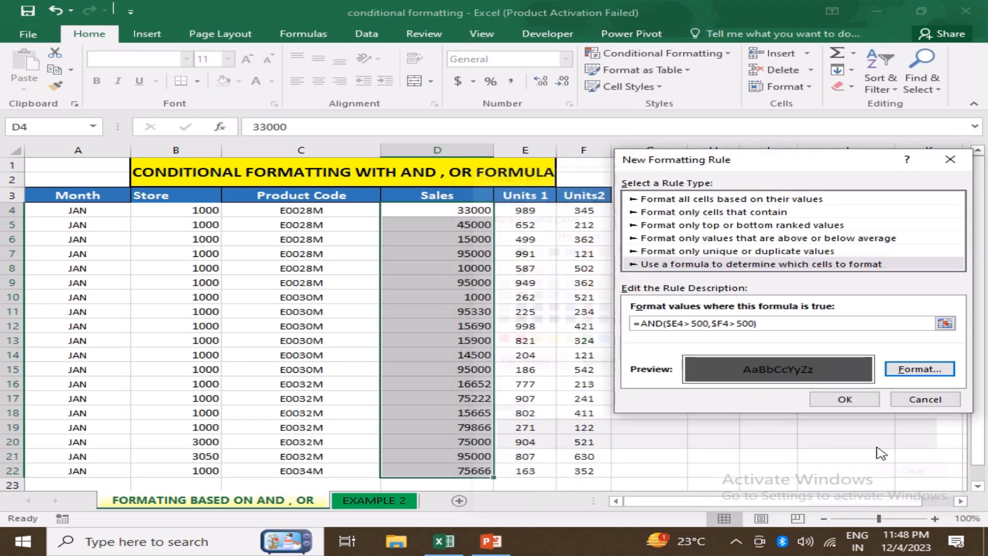
left_click(846, 400)
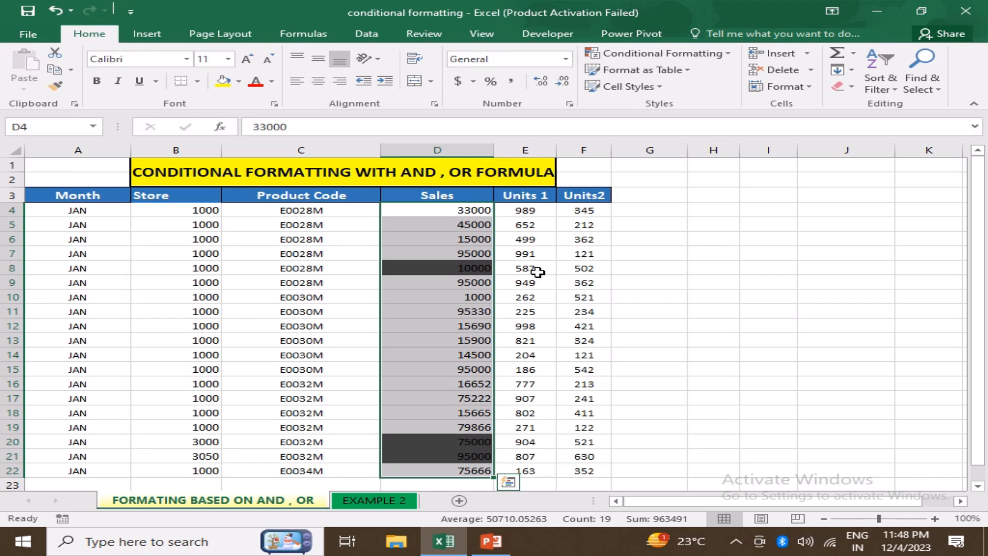
left_click(543, 472)
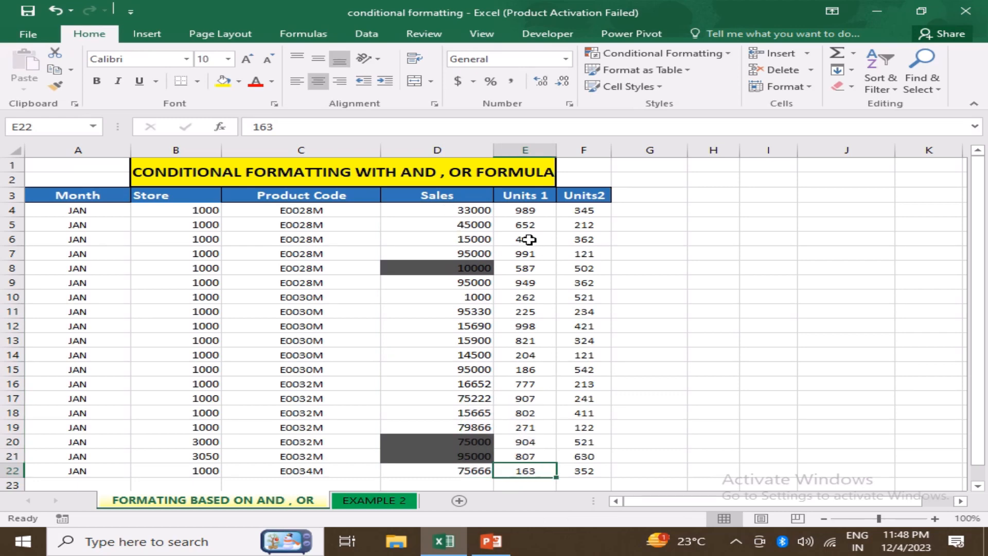